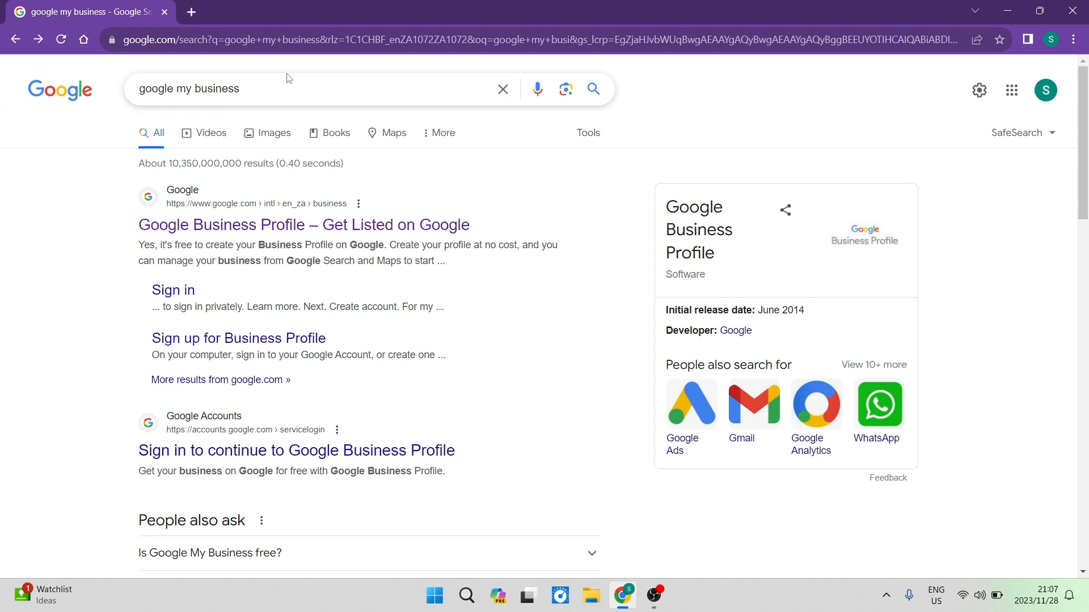
# Open the Google Business Profile site from the search results and start managing a business profile.
pyautogui.moveTo(282, 86); pyautogui.dragTo(134, 100)
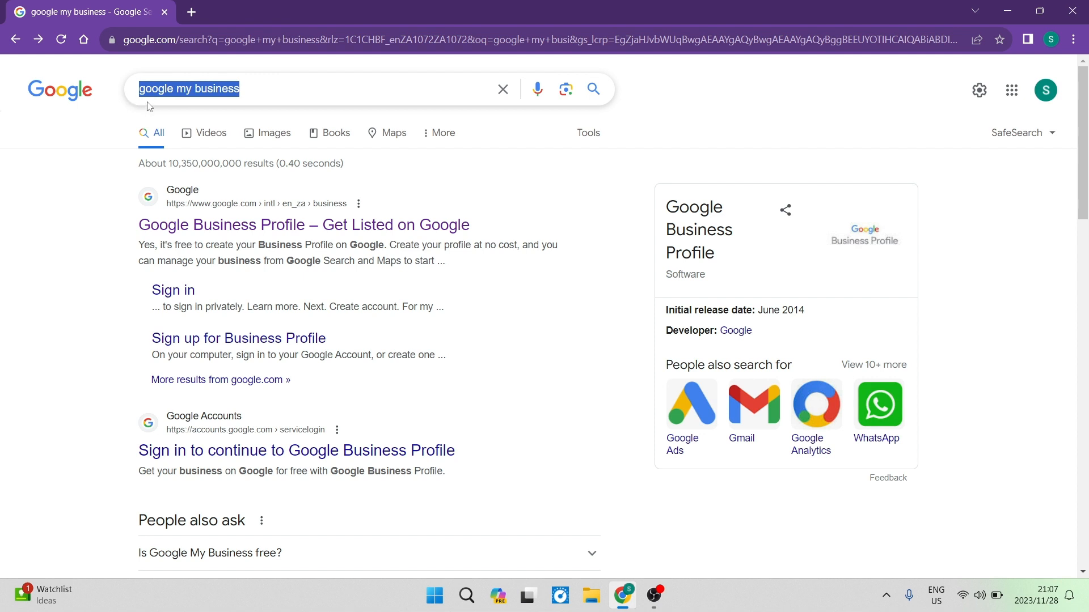
pyautogui.click(221, 234)
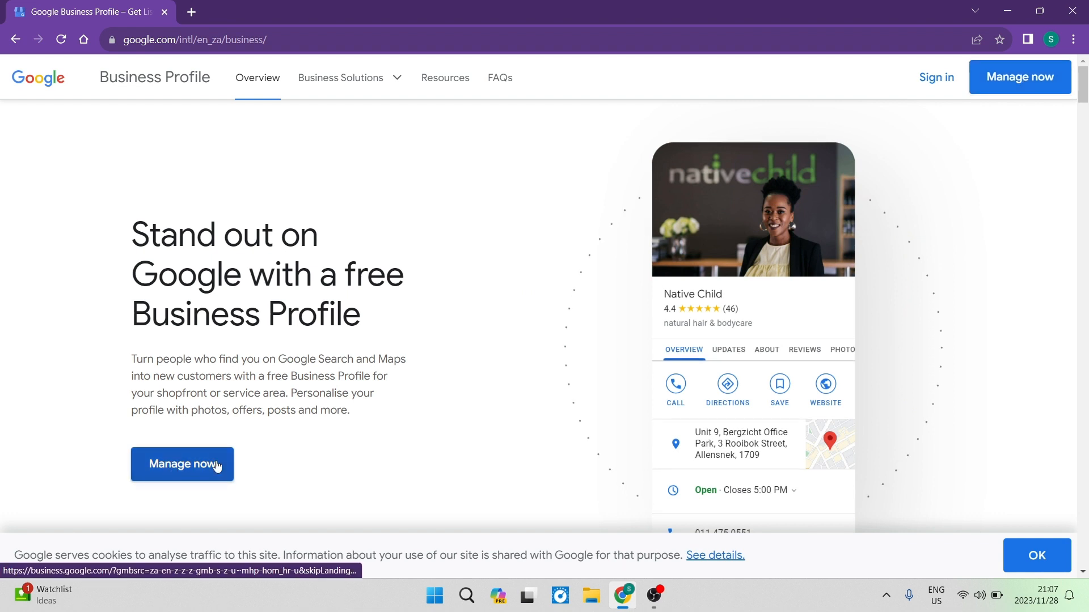
pyautogui.click(189, 479)
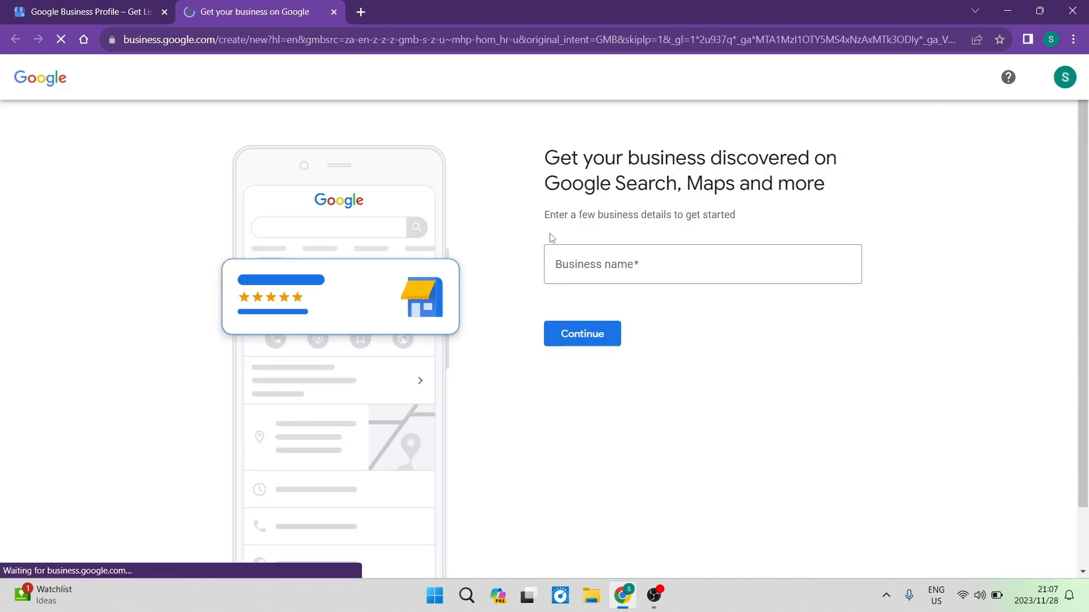
# Create a business named In Essence and set its business type to Service business.
pyautogui.click(651, 264)
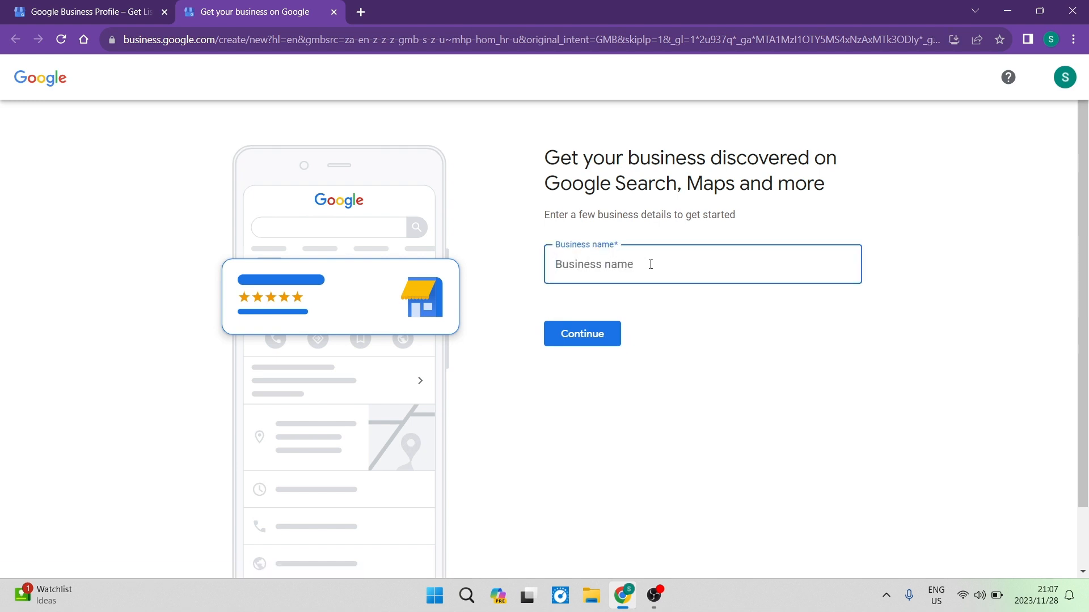
pyautogui.write('In Essence')
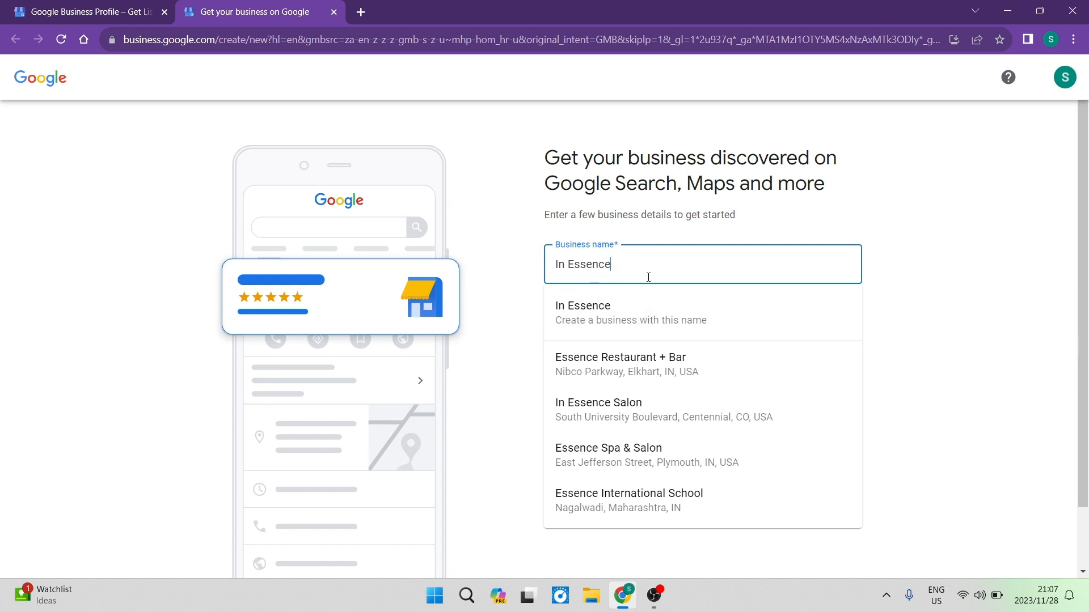
pyautogui.moveTo(648, 277); pyautogui.dragTo(549, 276)
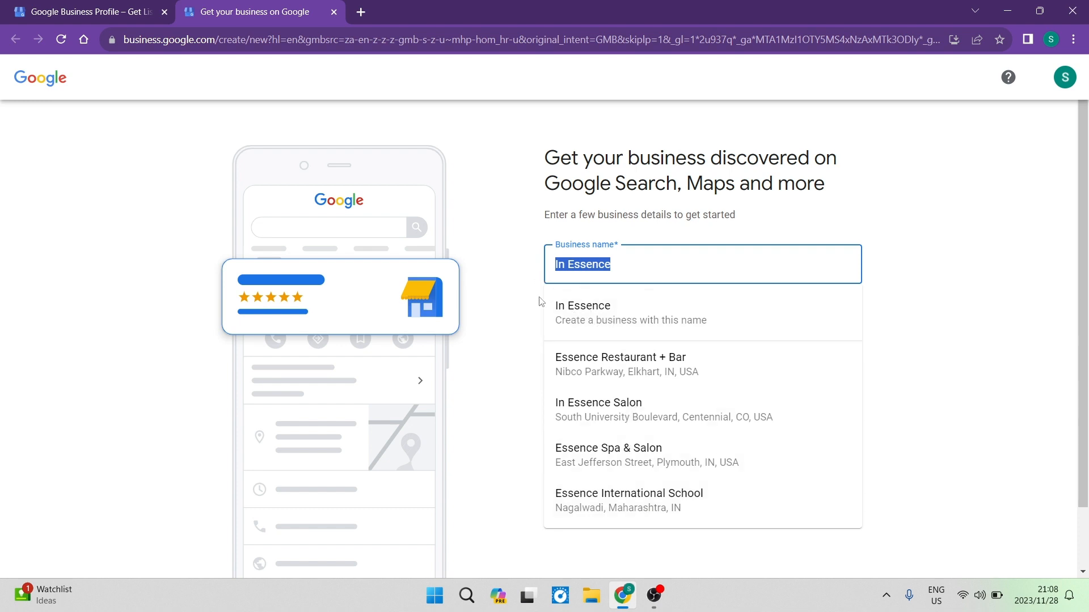
pyautogui.click(620, 324)
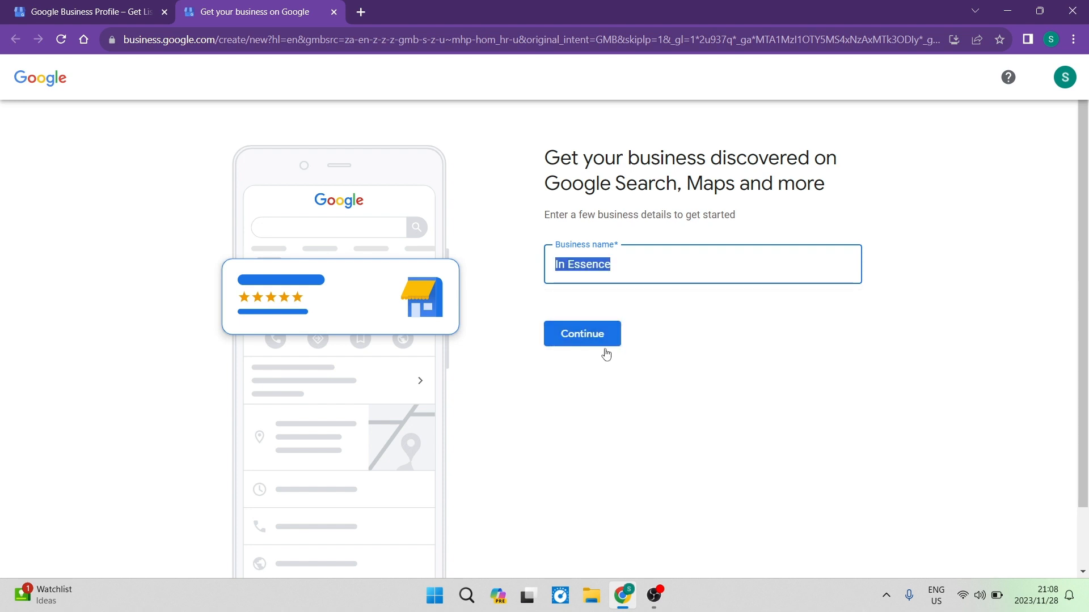
pyautogui.click(586, 335)
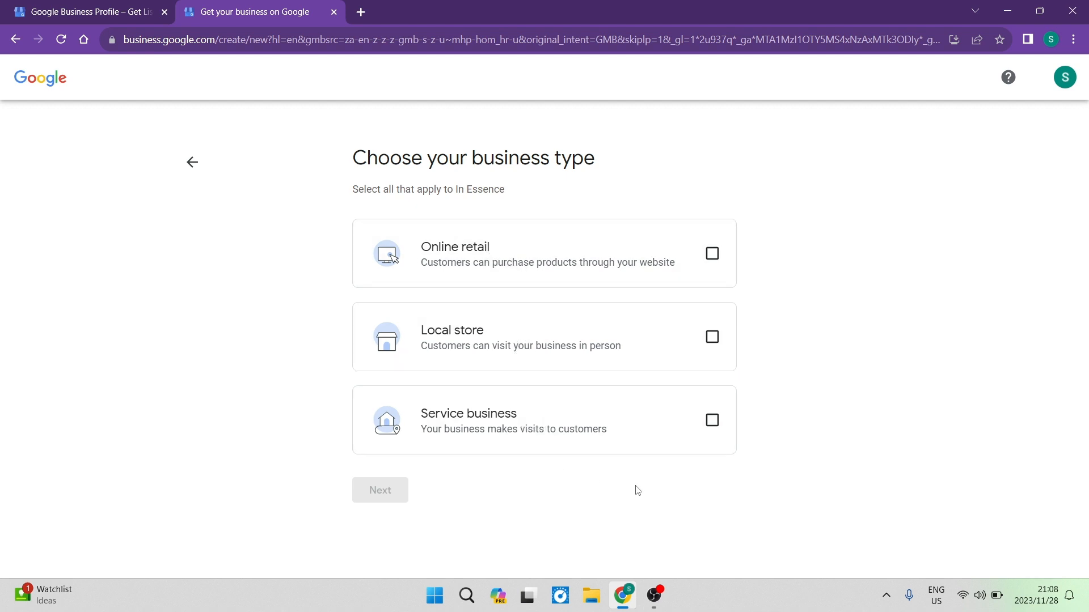
pyautogui.click(716, 428)
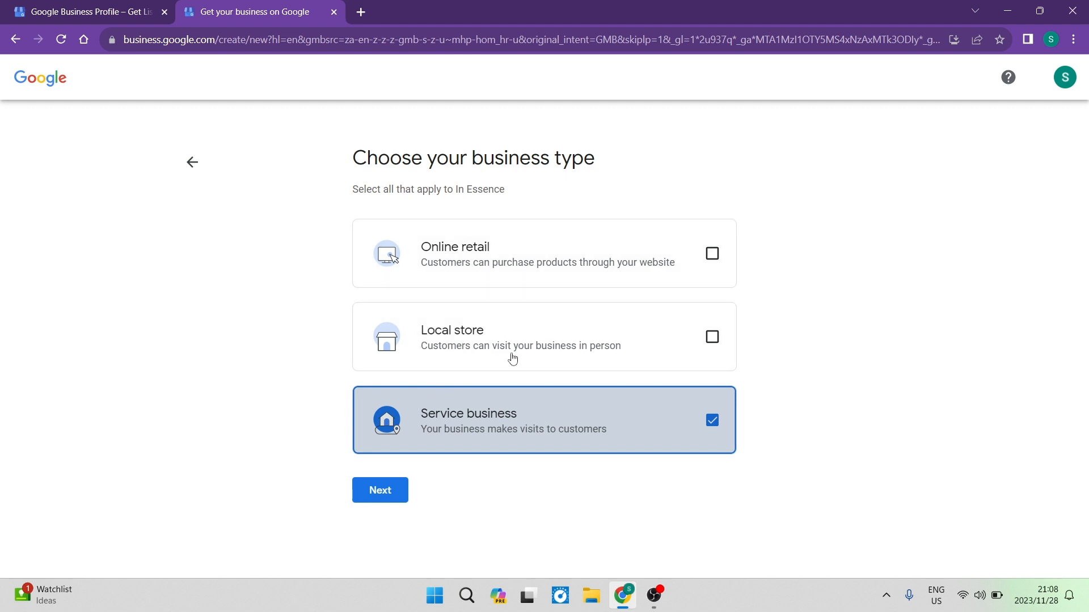
pyautogui.click(394, 491)
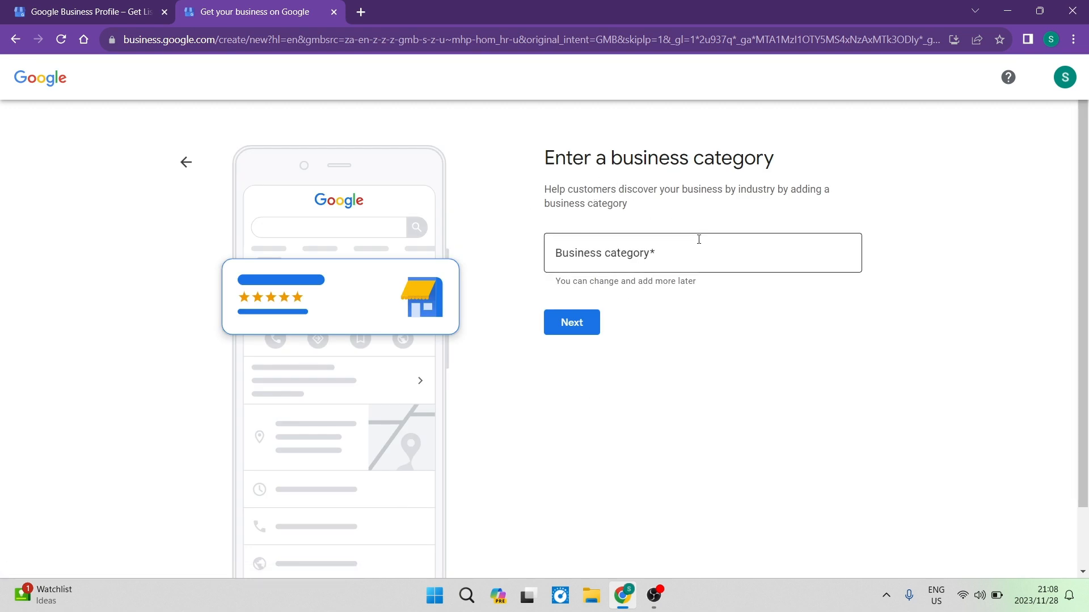
# Set the business category to Photographer and proceed to the service area question.
pyautogui.click(702, 259)
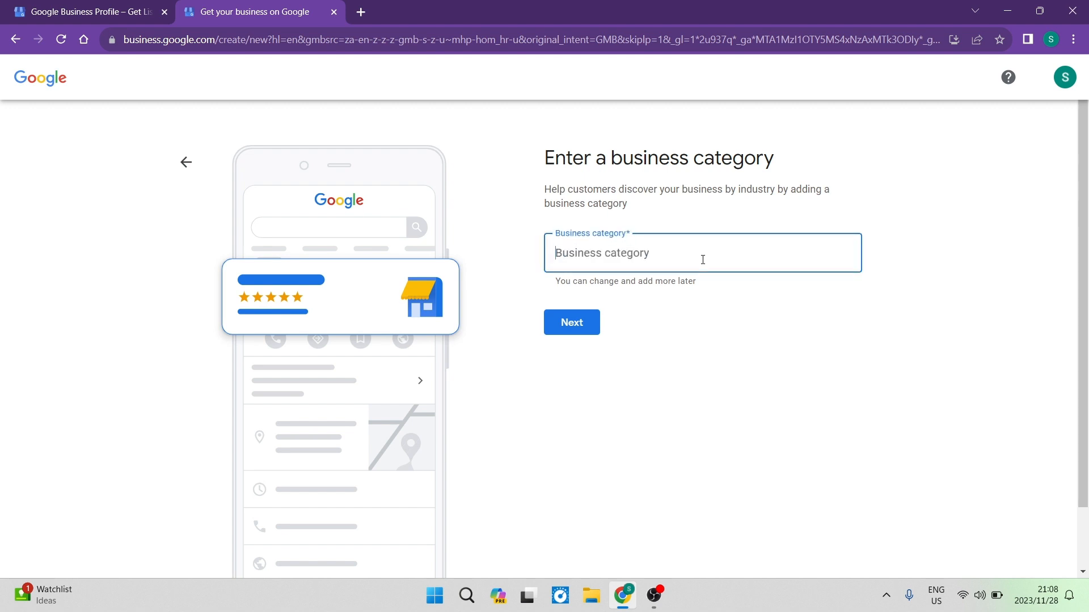
pyautogui.write('photo')
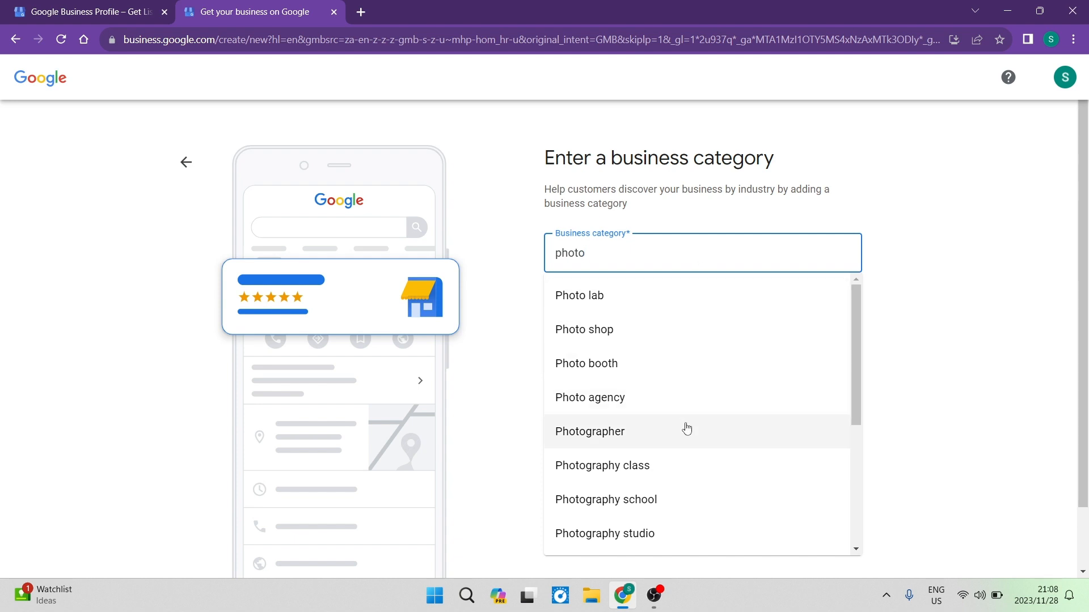
pyautogui.scroll(-3, 678, 454)
pyautogui.scroll(2, 676, 462)
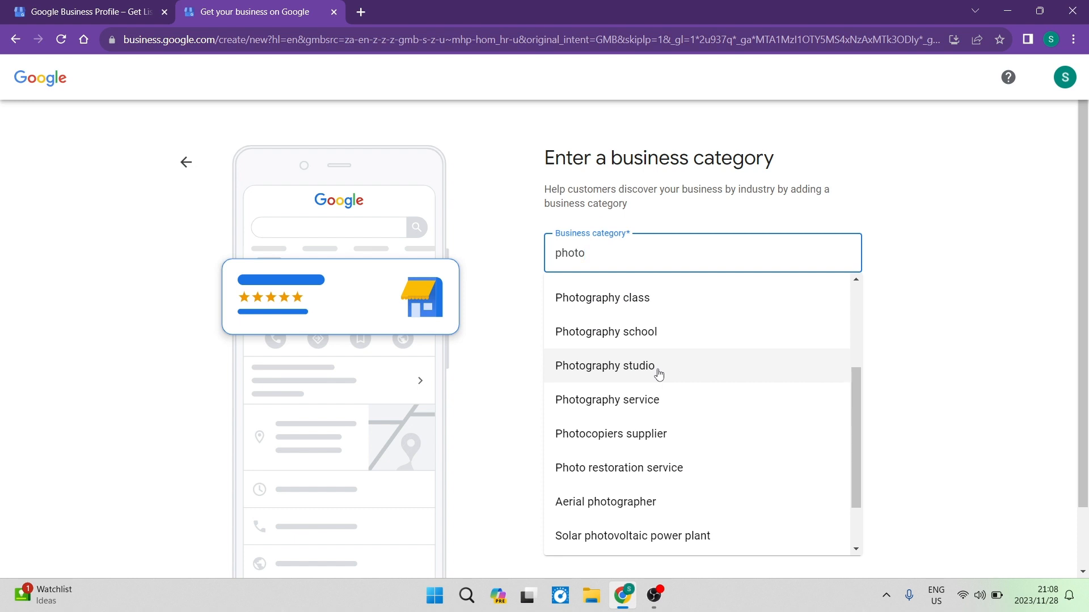
pyautogui.scroll(1, 701, 426)
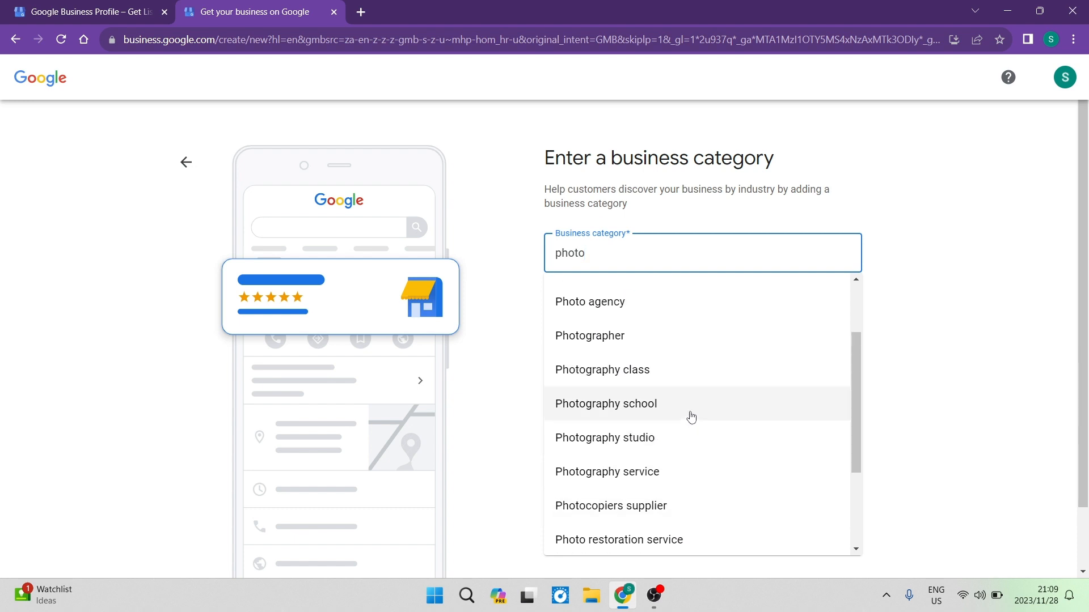
pyautogui.scroll(1, 691, 417)
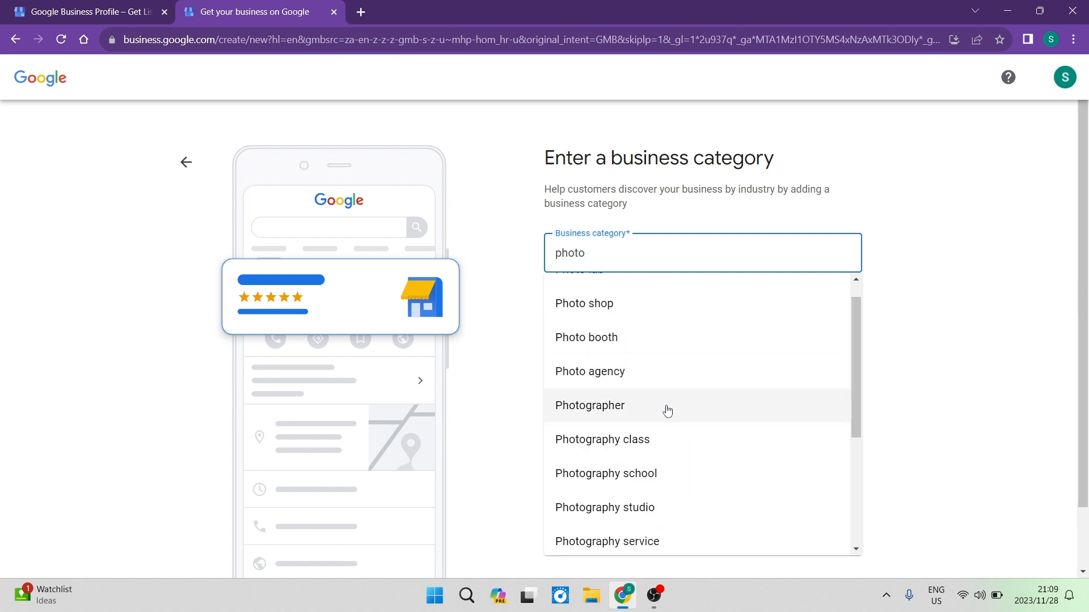
pyautogui.click(668, 412)
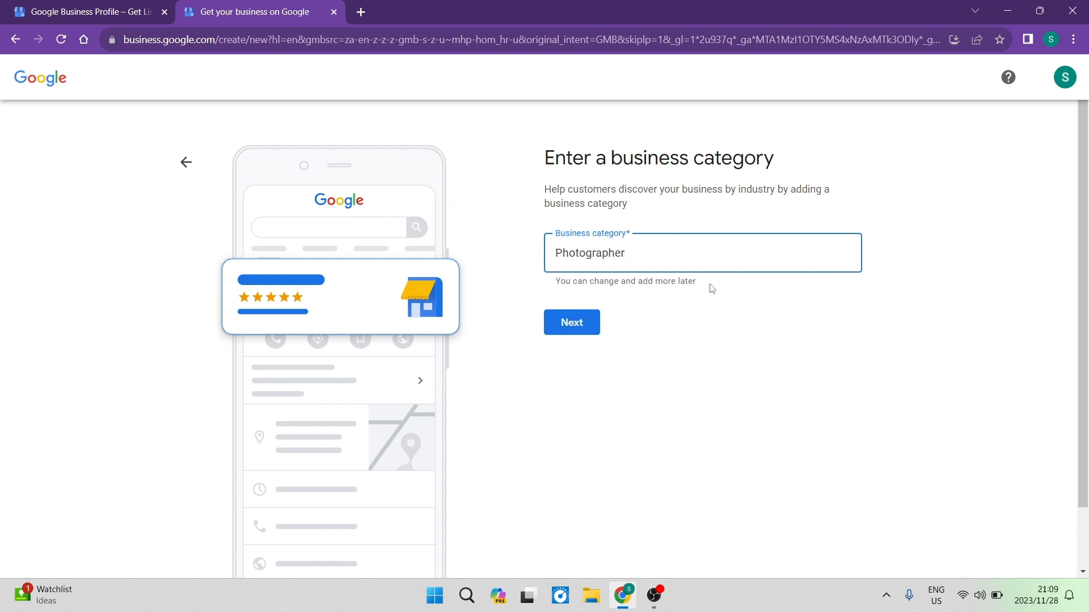
pyautogui.moveTo(712, 289); pyautogui.dragTo(554, 288)
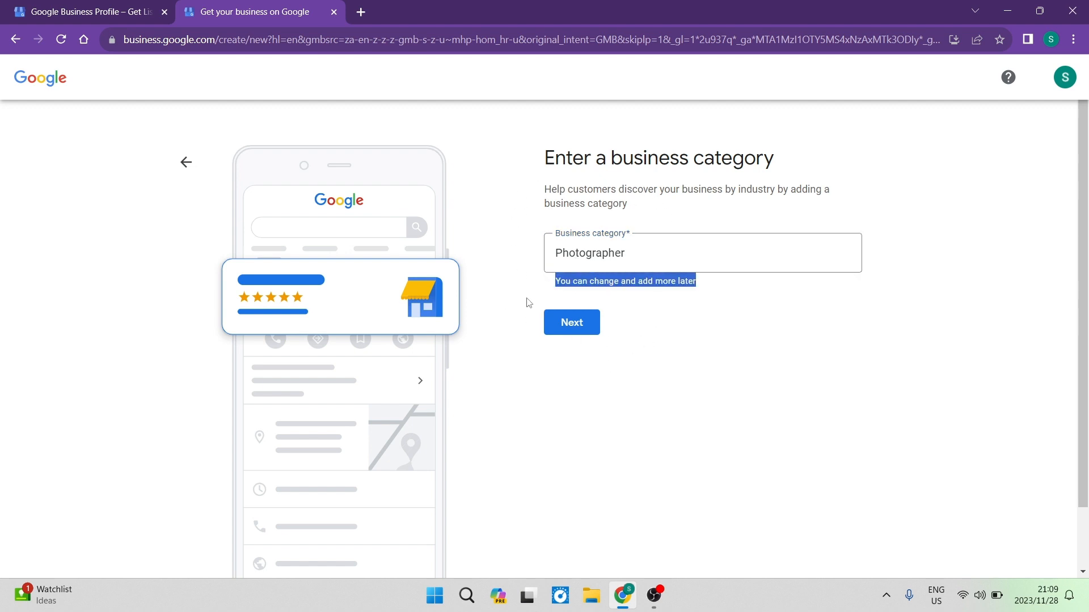
pyautogui.click(574, 329)
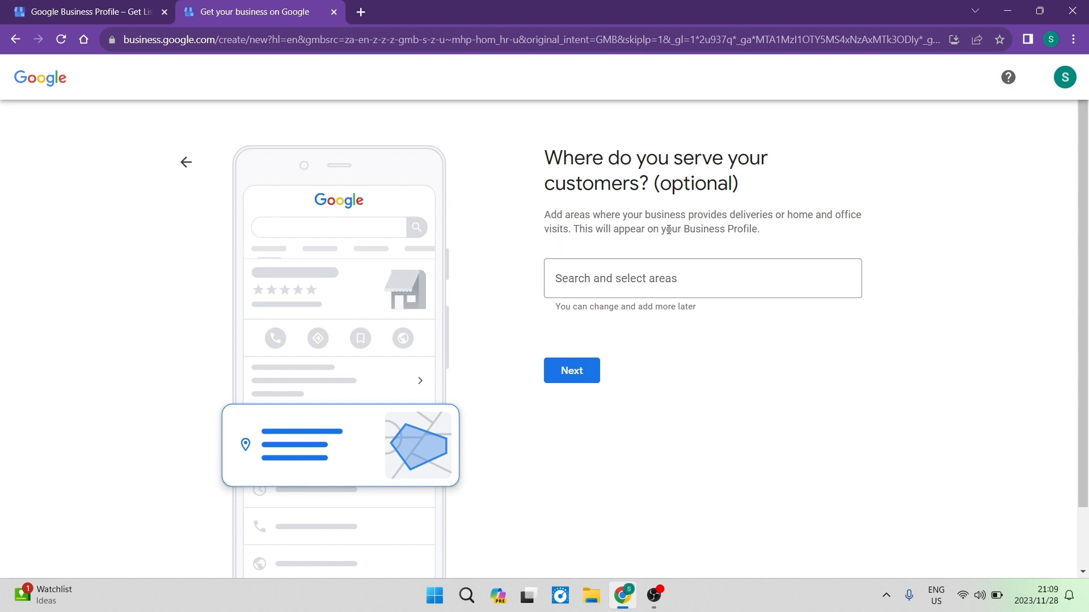
# Add South Africa as the area where customers are served and proceed to the contact details.
pyautogui.click(686, 279)
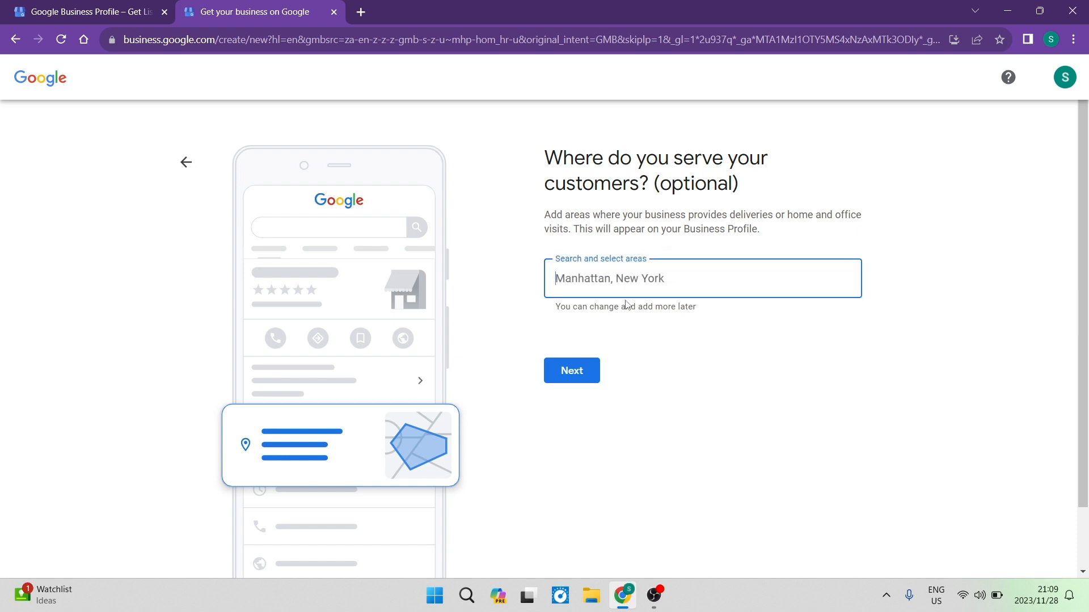
pyautogui.write('so')
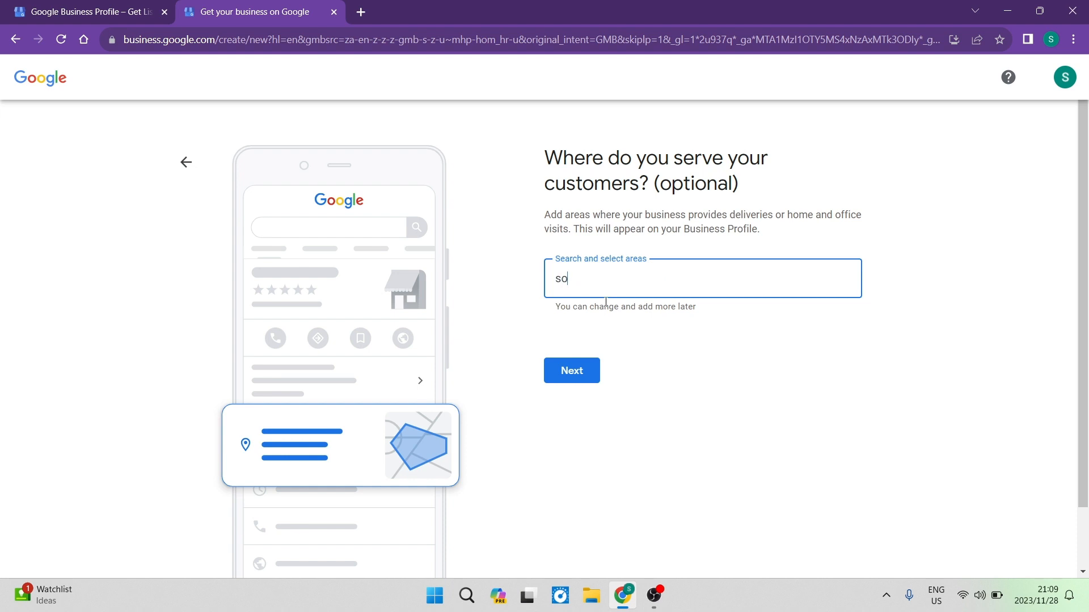
pyautogui.write('uth Af')
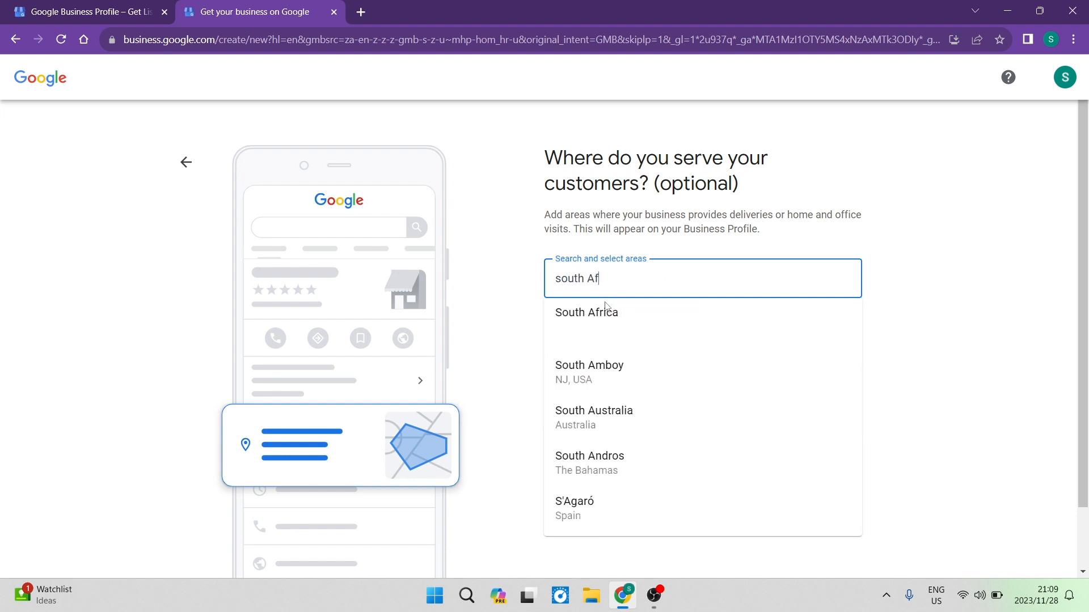
pyautogui.click(629, 321)
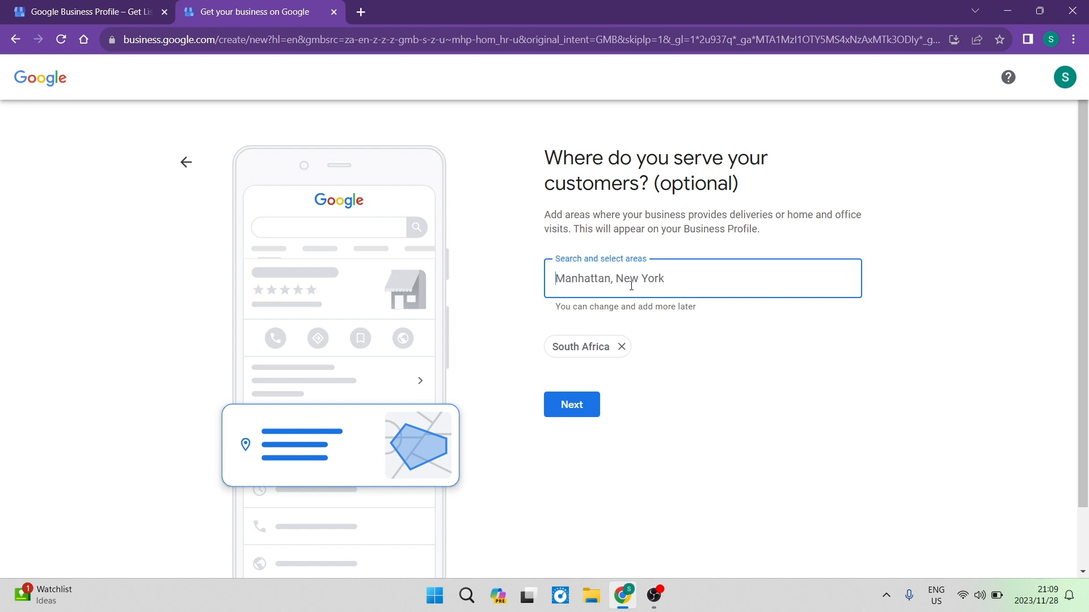
pyautogui.click(576, 288)
pyautogui.moveTo(556, 306); pyautogui.dragTo(700, 316)
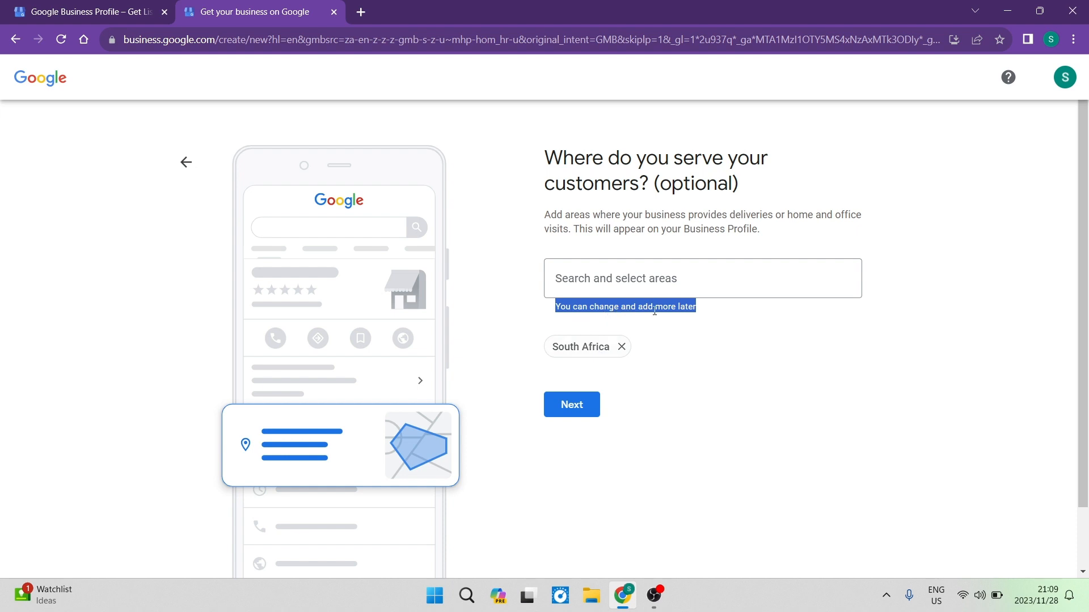
pyautogui.click(712, 316)
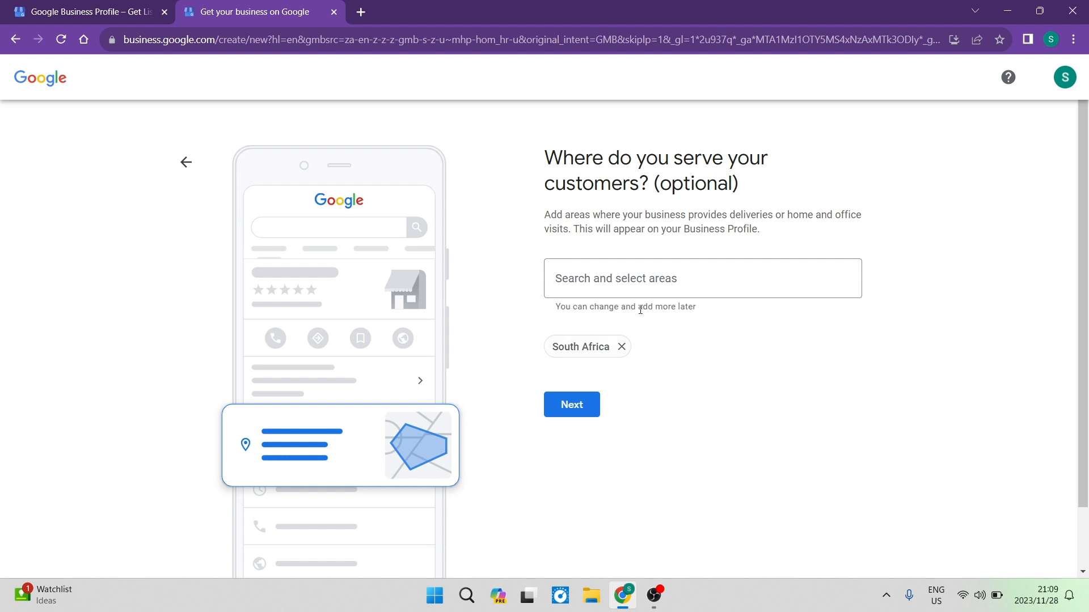
pyautogui.click(573, 408)
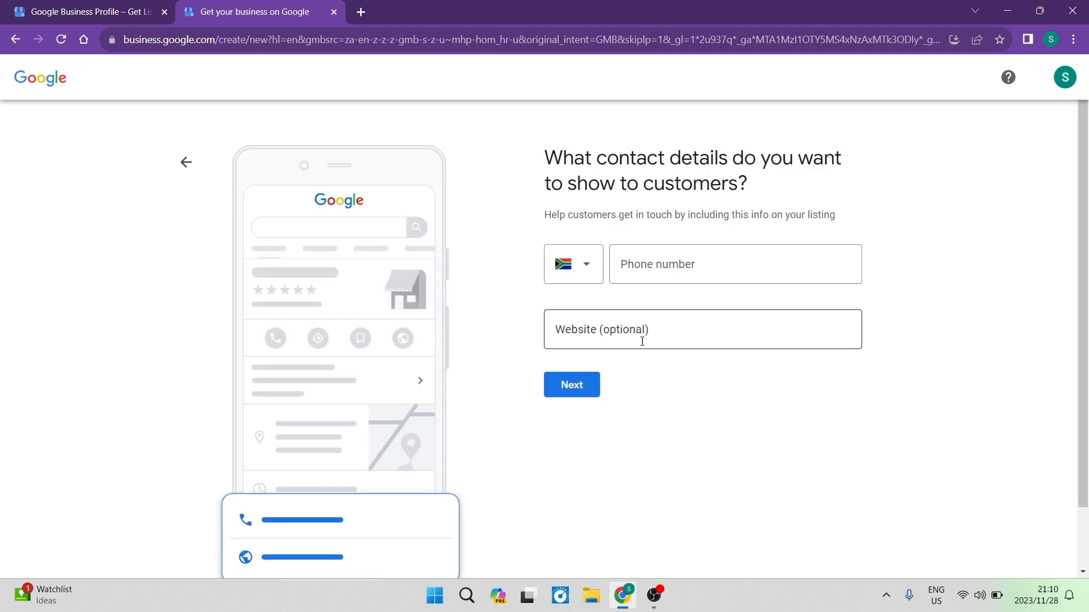
# Leave the phone number and website blank and proceed past the contact details.
pyautogui.click(719, 266)
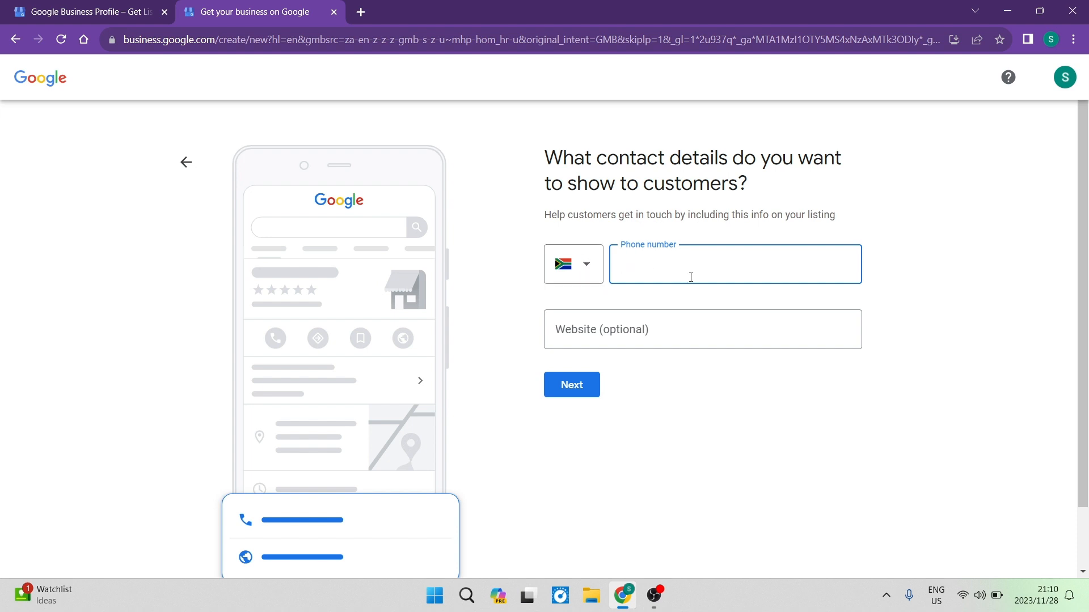
pyautogui.click(658, 333)
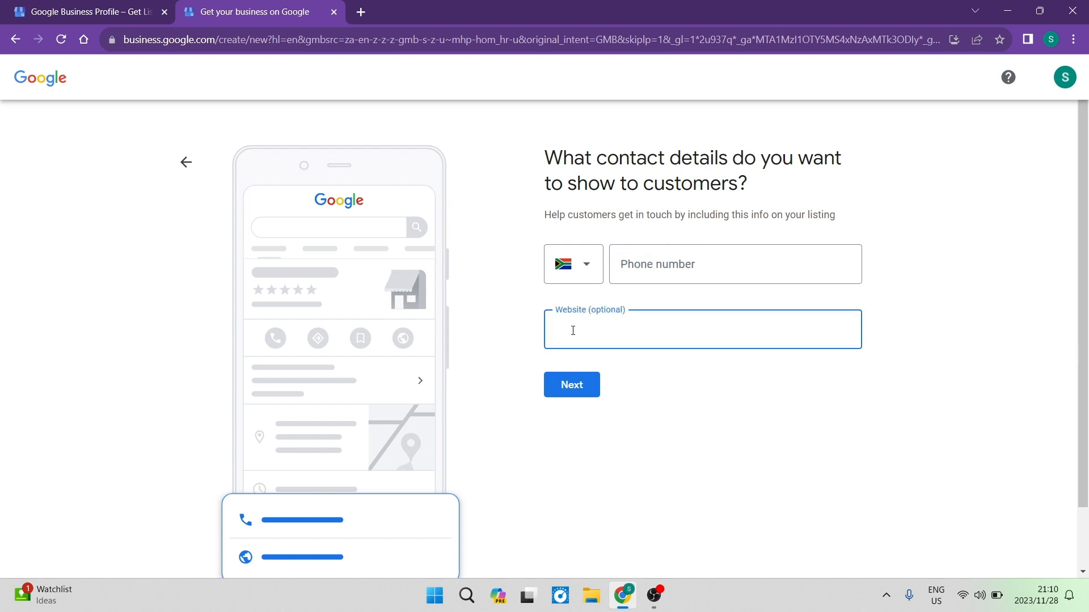
pyautogui.click(503, 333)
pyautogui.click(487, 323)
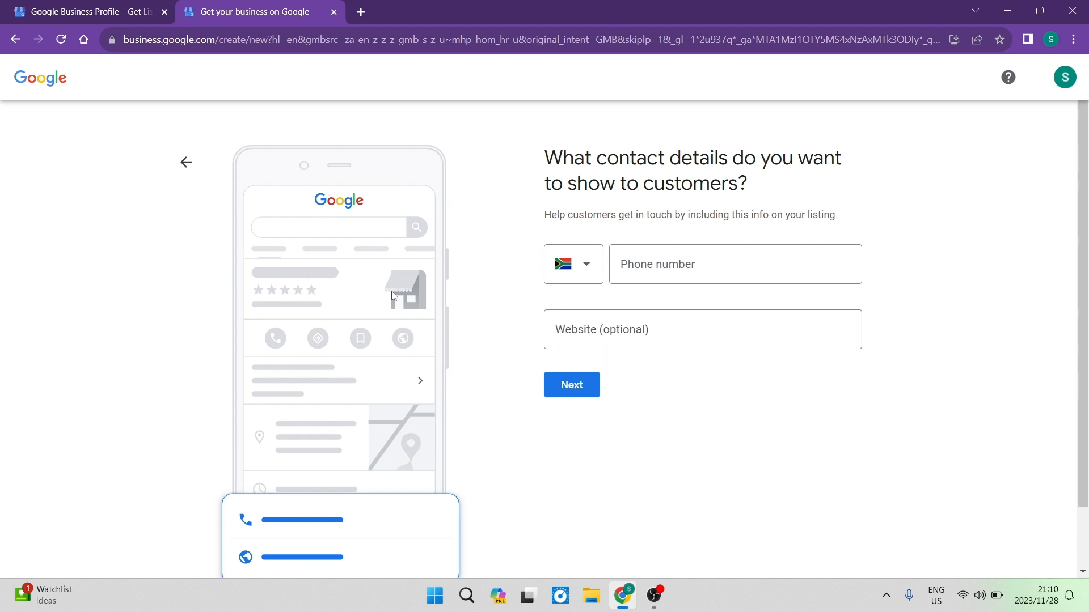
pyautogui.click(571, 388)
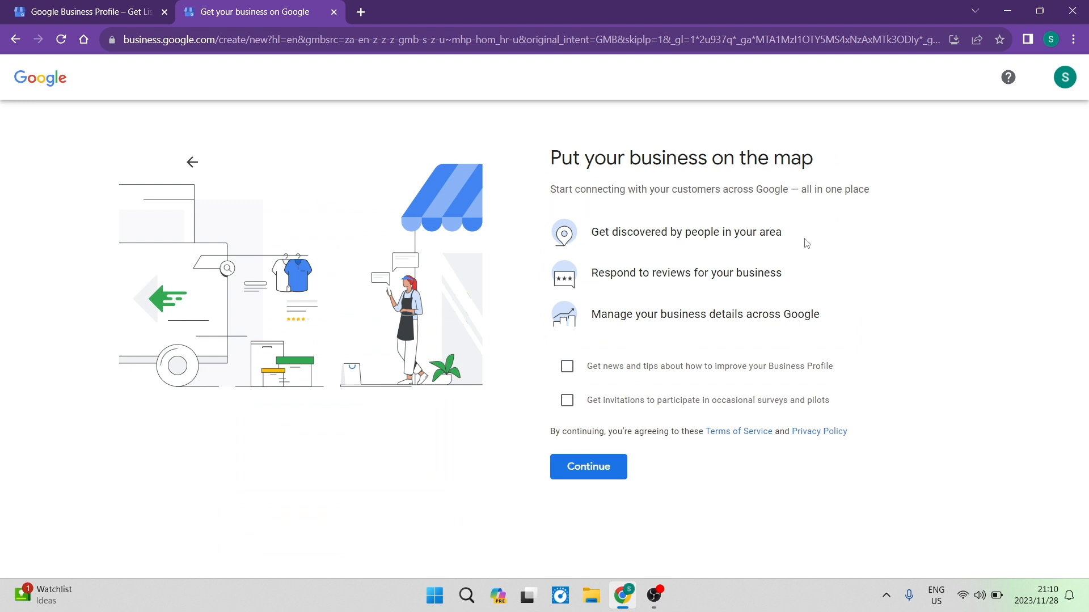
# Opt in to news and tips about improving the Business Profile, leaving the survey and pilot invitations unselected.
pyautogui.moveTo(802, 237); pyautogui.dragTo(591, 228)
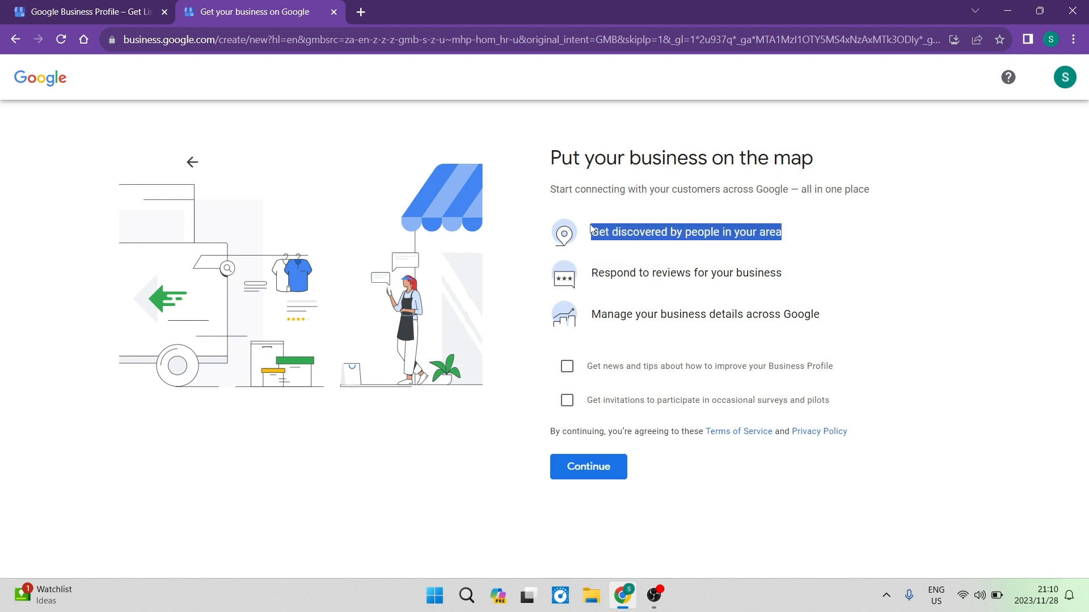
pyautogui.moveTo(805, 275); pyautogui.dragTo(590, 277)
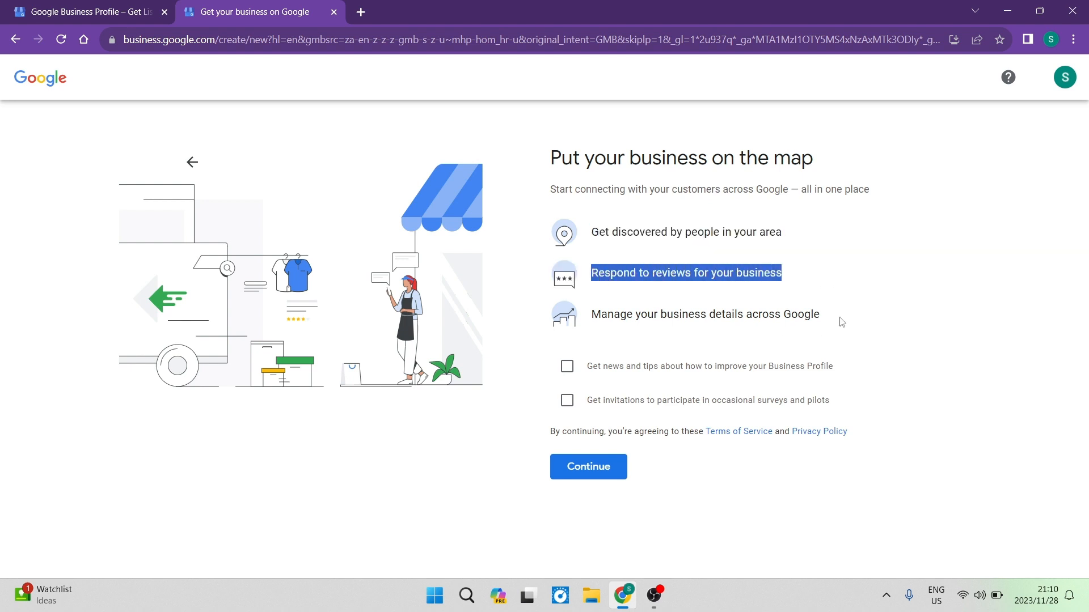
pyautogui.moveTo(841, 322); pyautogui.dragTo(590, 319)
pyautogui.click(889, 307)
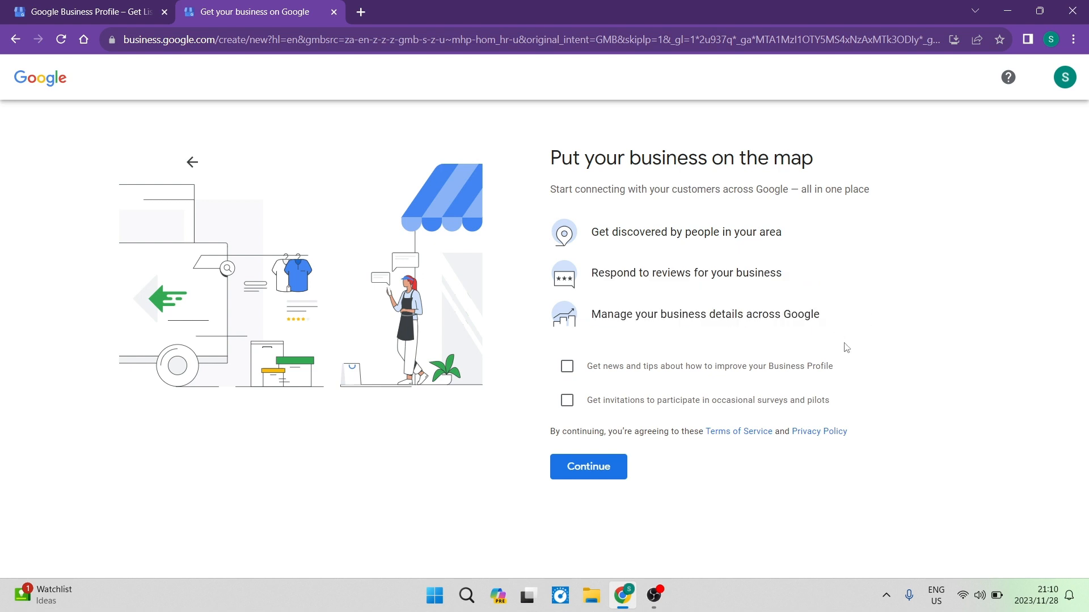
pyautogui.click(567, 367)
pyautogui.moveTo(588, 375); pyautogui.dragTo(839, 375)
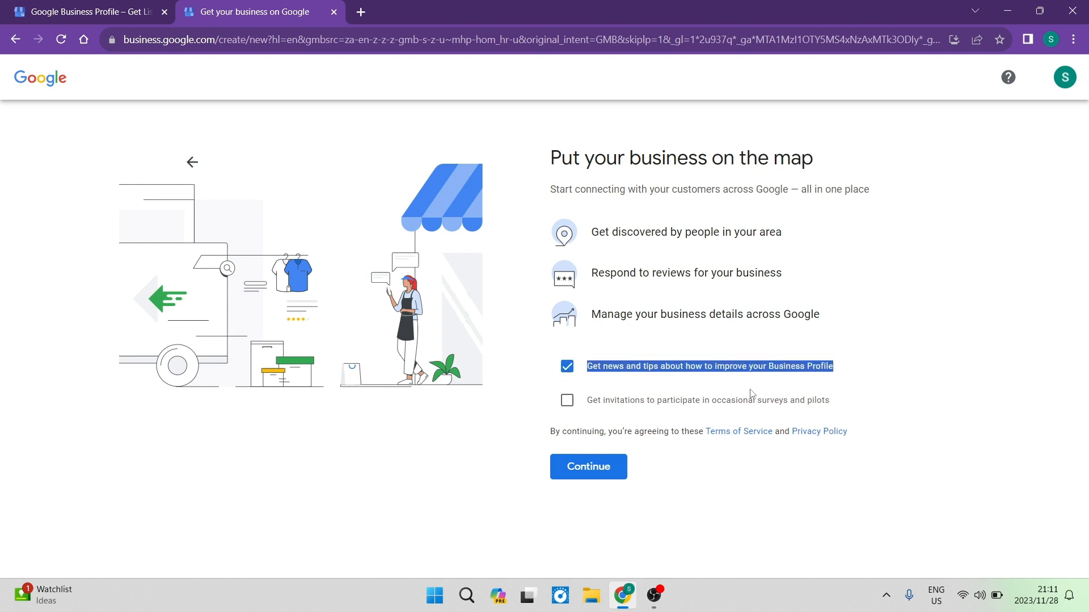
pyautogui.click(567, 367)
pyautogui.click(567, 367)
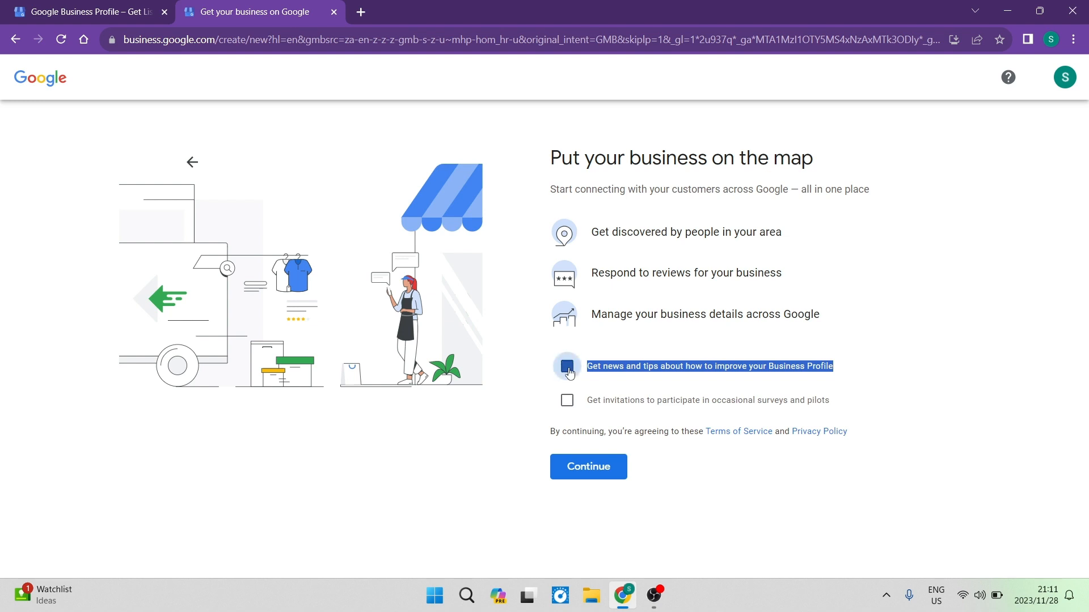
pyautogui.moveTo(589, 401); pyautogui.dragTo(835, 410)
pyautogui.click(859, 408)
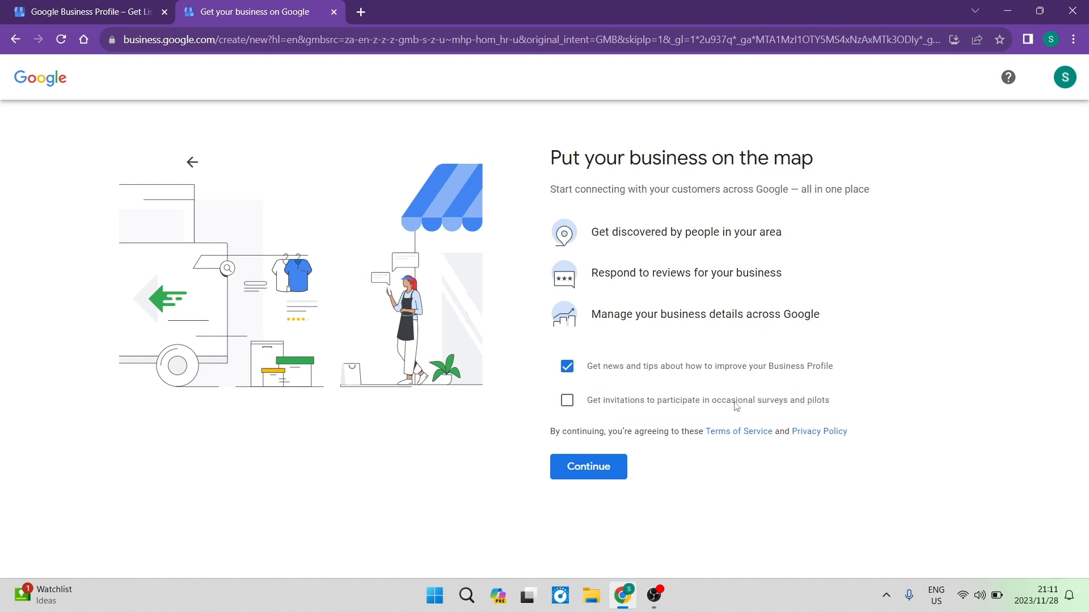
# Opt in to invitations for occasional surveys and pilots and continue to the business verification.
pyautogui.click(566, 400)
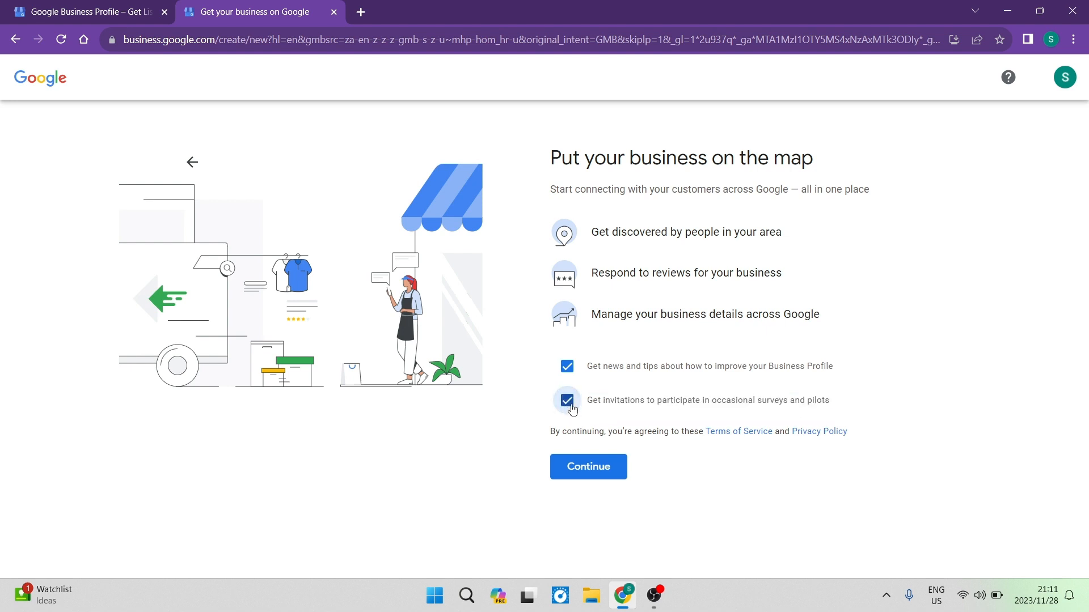
pyautogui.click(593, 470)
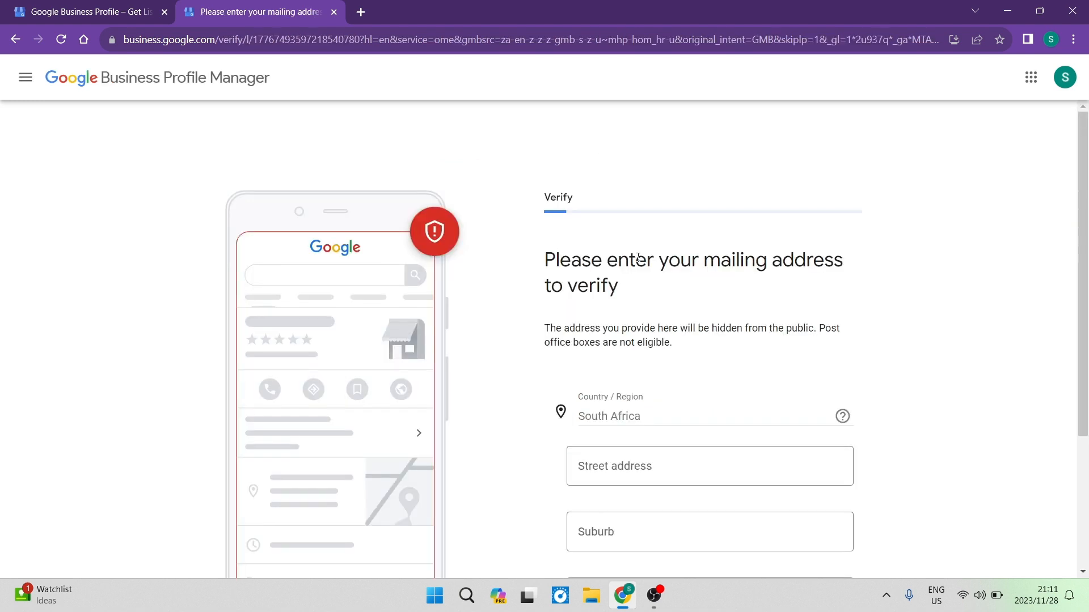
# Examine the mailing address form for verification, from the street address to the postal code.
pyautogui.scroll(-2, 721, 285)
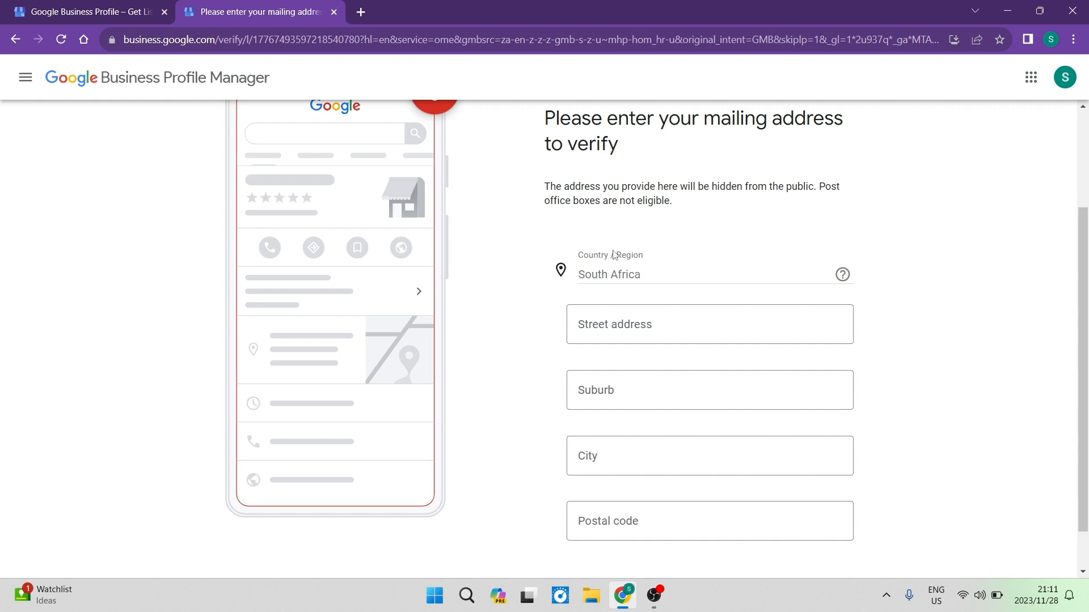
pyautogui.scroll(-1, 613, 287)
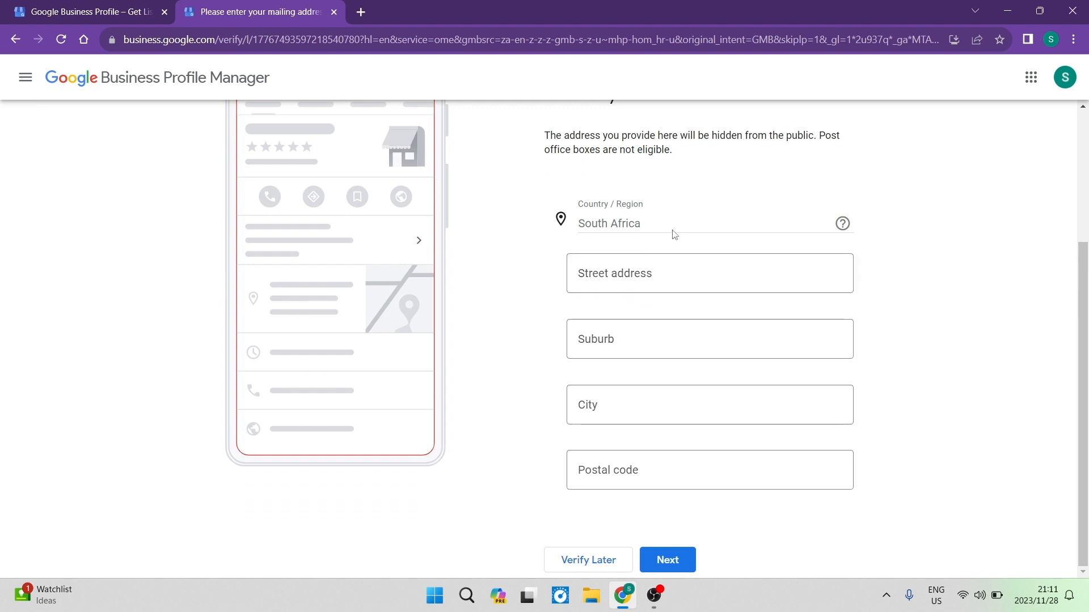
pyautogui.scroll(3, 523, 251)
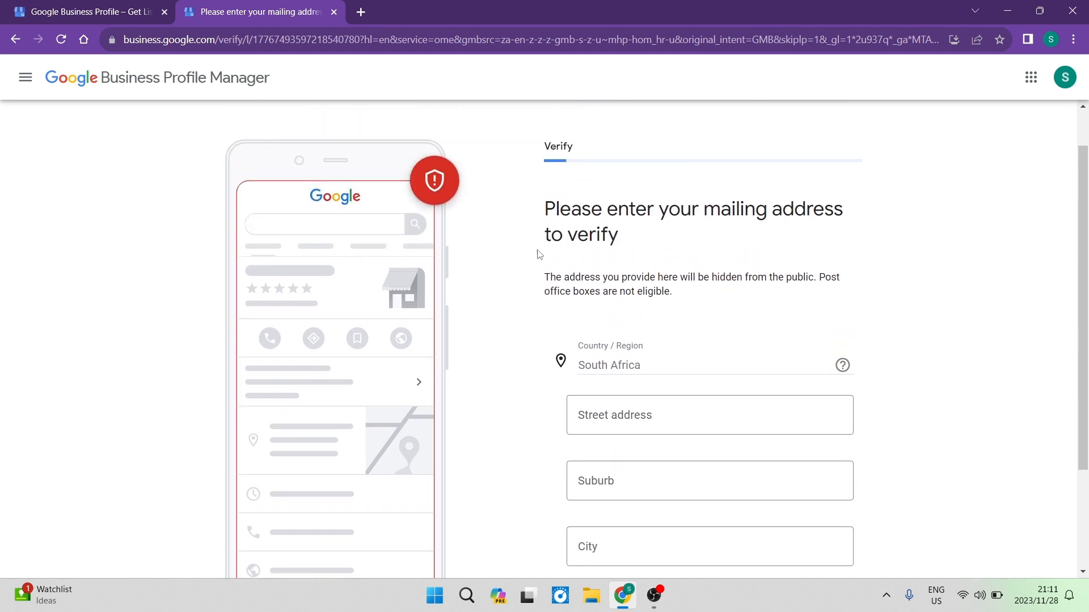
pyautogui.scroll(-3, 499, 336)
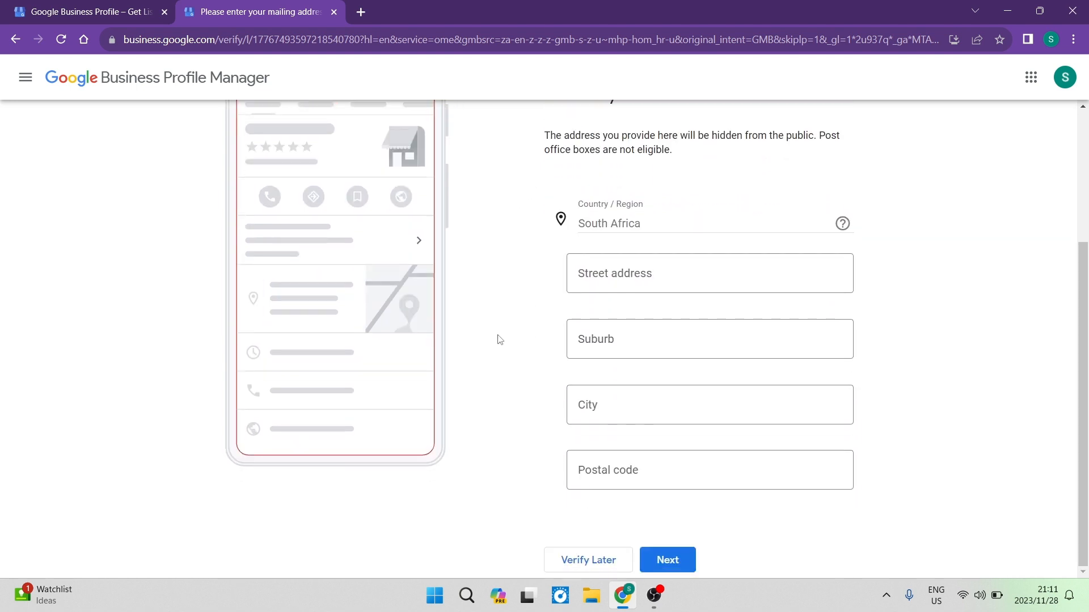
pyautogui.scroll(3, 393, 291)
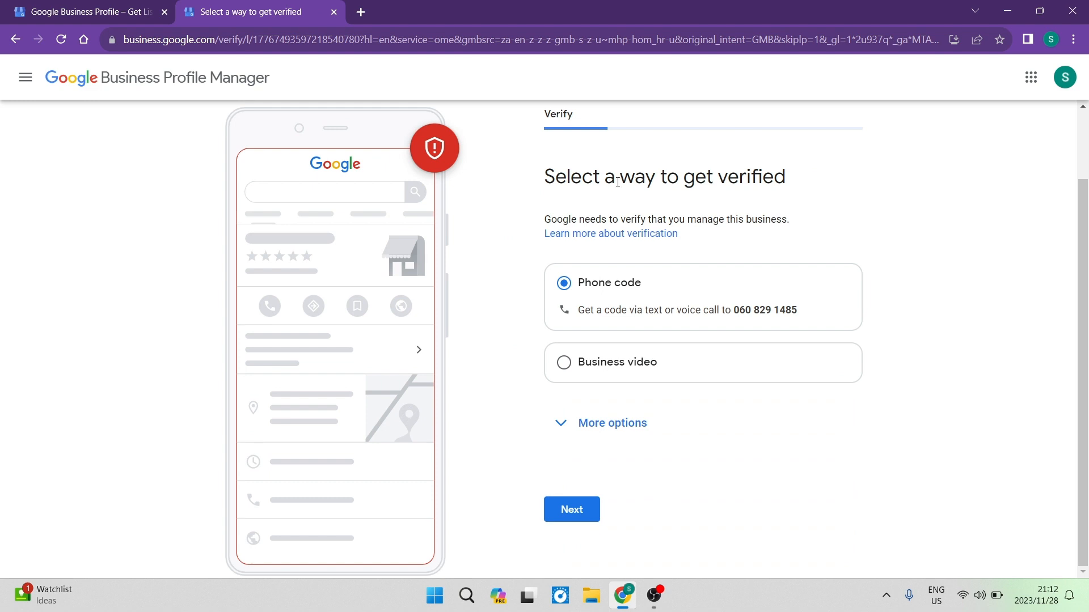
# Choose Business video as the way to get verified and proceed through verification to the profile customization.
pyautogui.moveTo(546, 174); pyautogui.dragTo(798, 184)
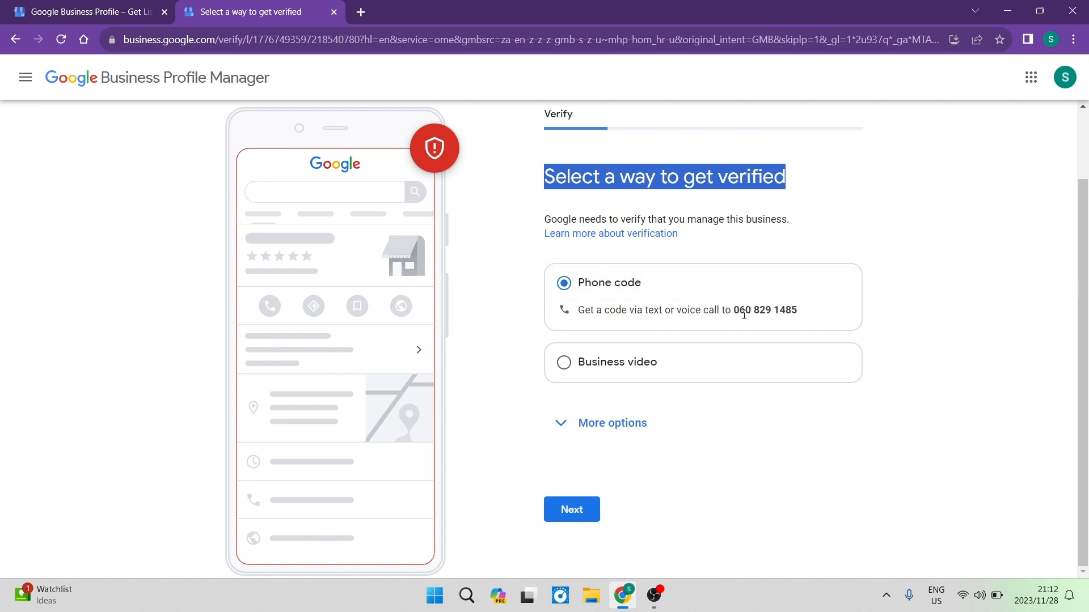
pyautogui.click(563, 363)
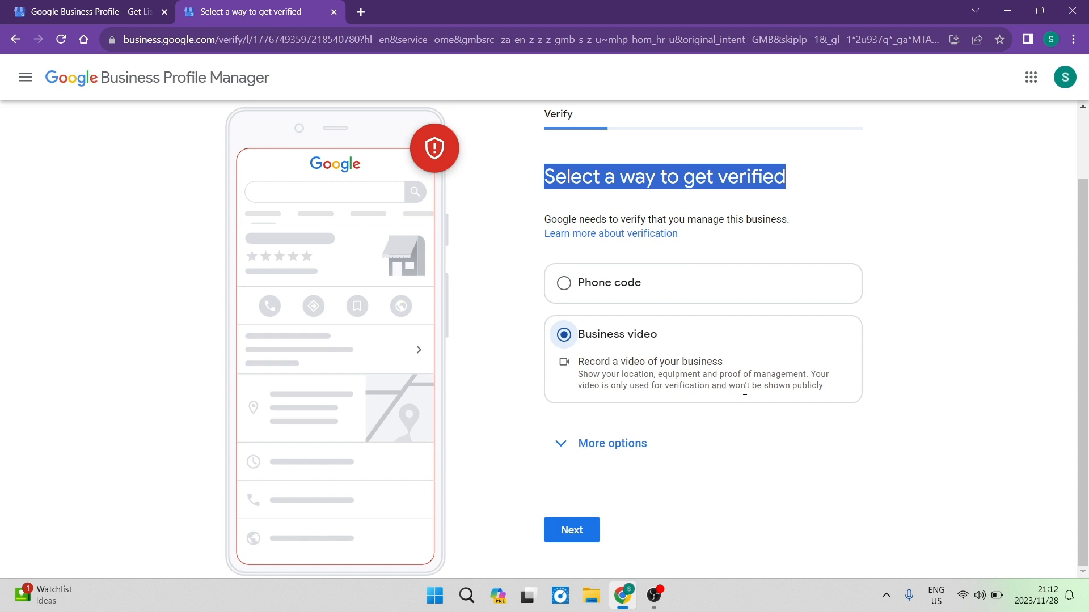
pyautogui.moveTo(828, 393); pyautogui.dragTo(581, 319)
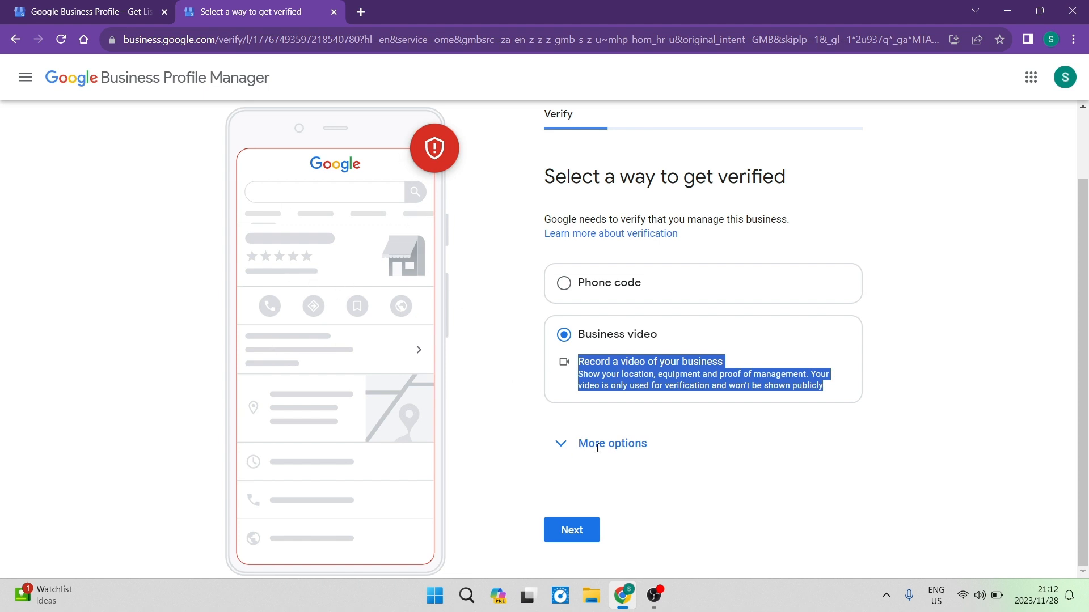
pyautogui.click(565, 445)
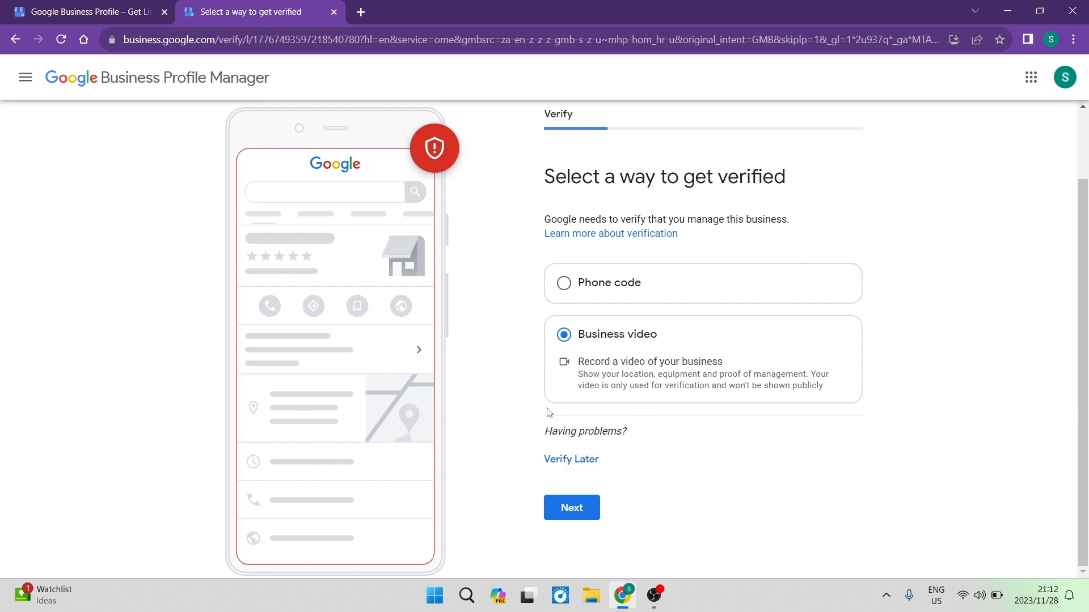
pyautogui.click(568, 514)
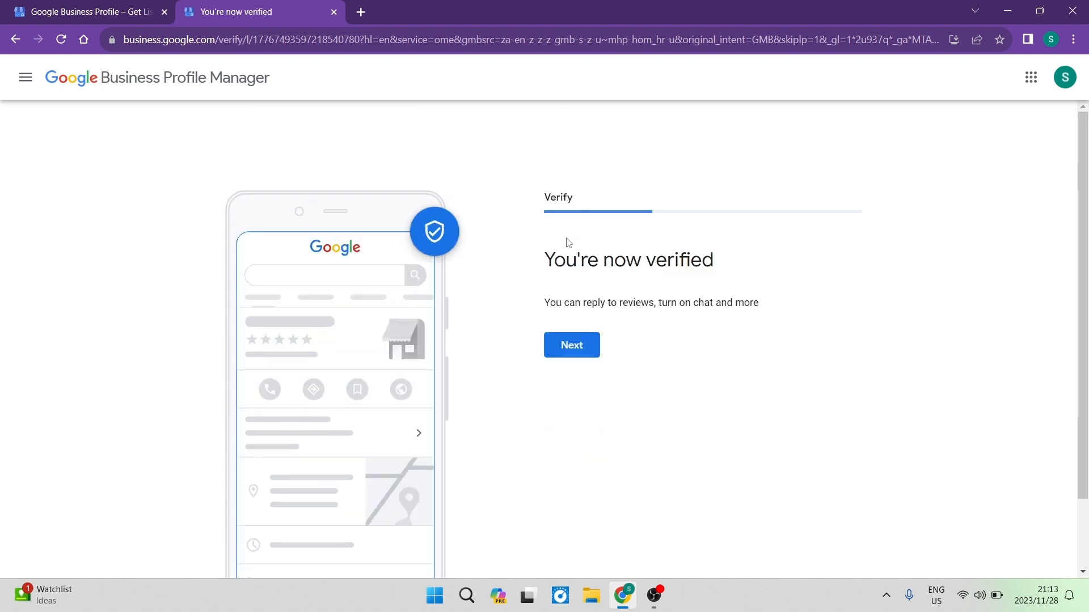
pyautogui.moveTo(677, 283); pyautogui.dragTo(535, 272)
pyautogui.click(565, 348)
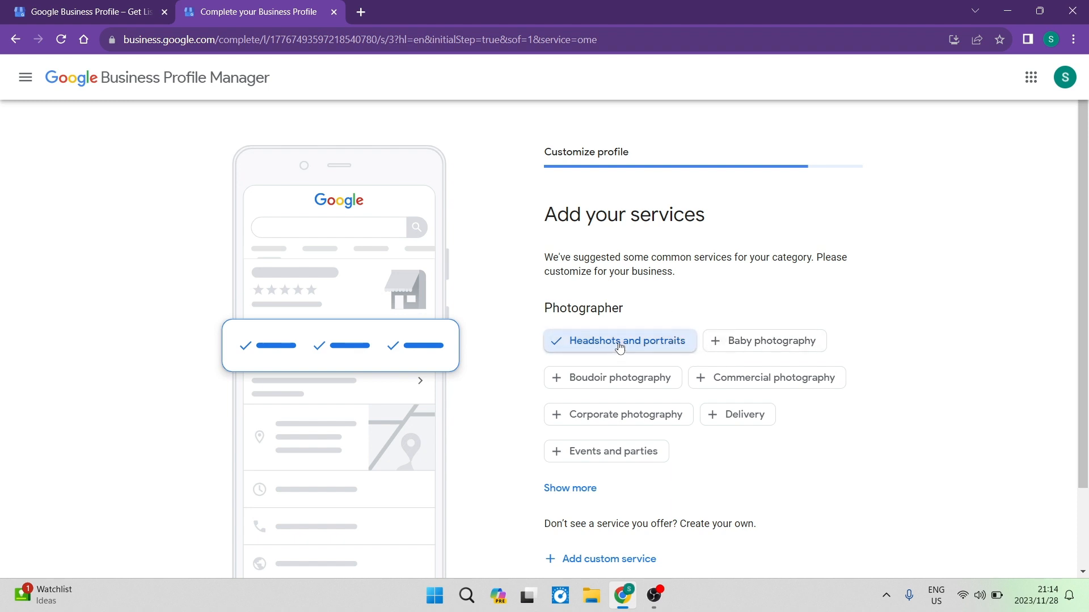
# Add Commercial photography and Events and parties alongside Headshots and portraits, and expand the list of suggested services.
pyautogui.click(710, 384)
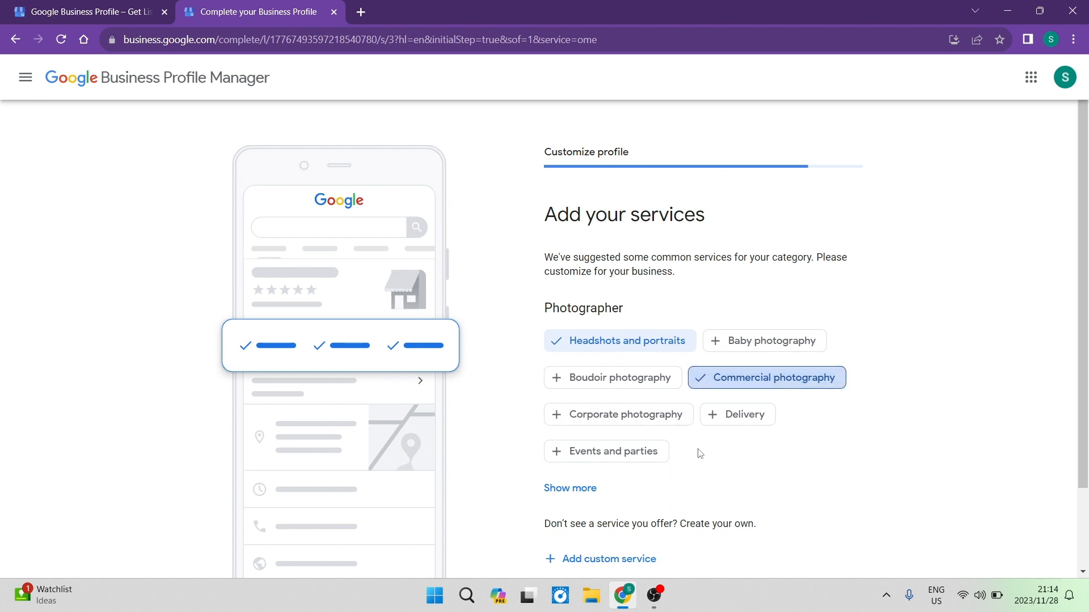
pyautogui.click(584, 451)
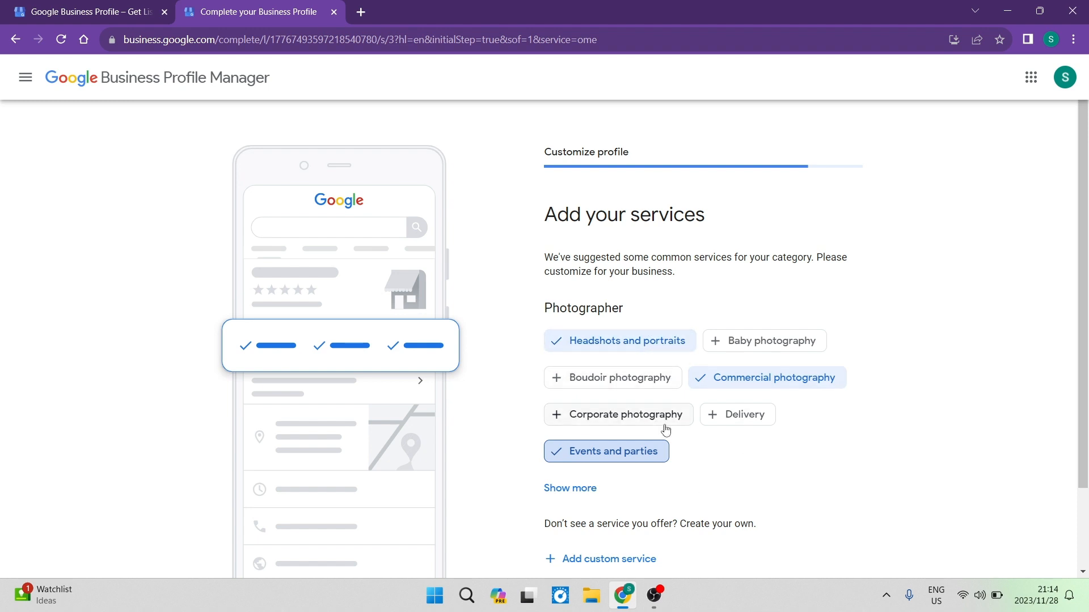
pyautogui.scroll(-1, 490, 398)
pyautogui.click(551, 391)
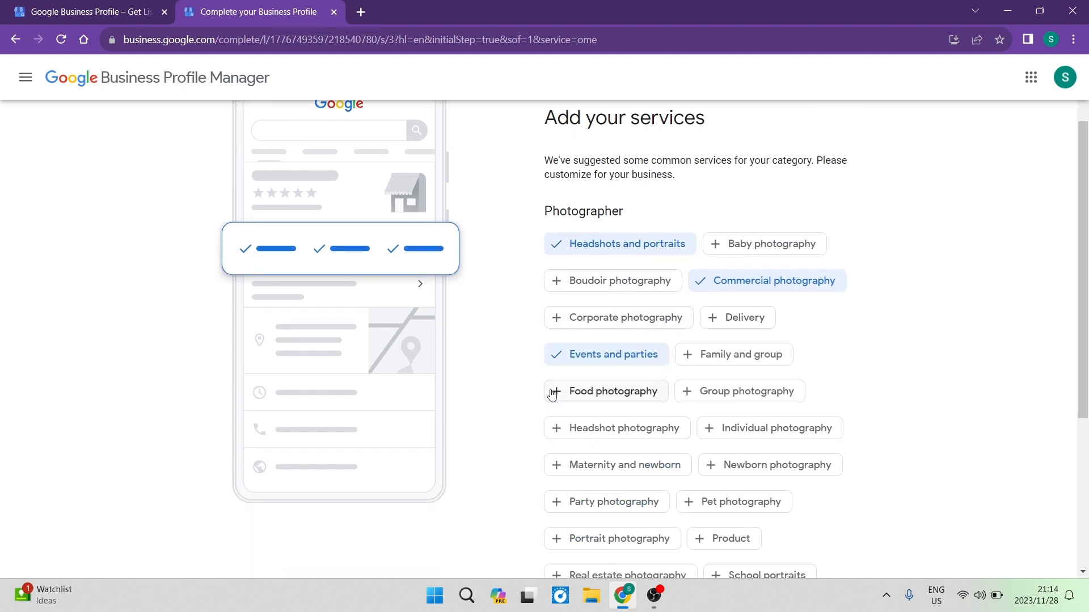
# Examine the full list of suggested photographer services, from Headshots and portraits to Weddings.
pyautogui.scroll(-4, 559, 395)
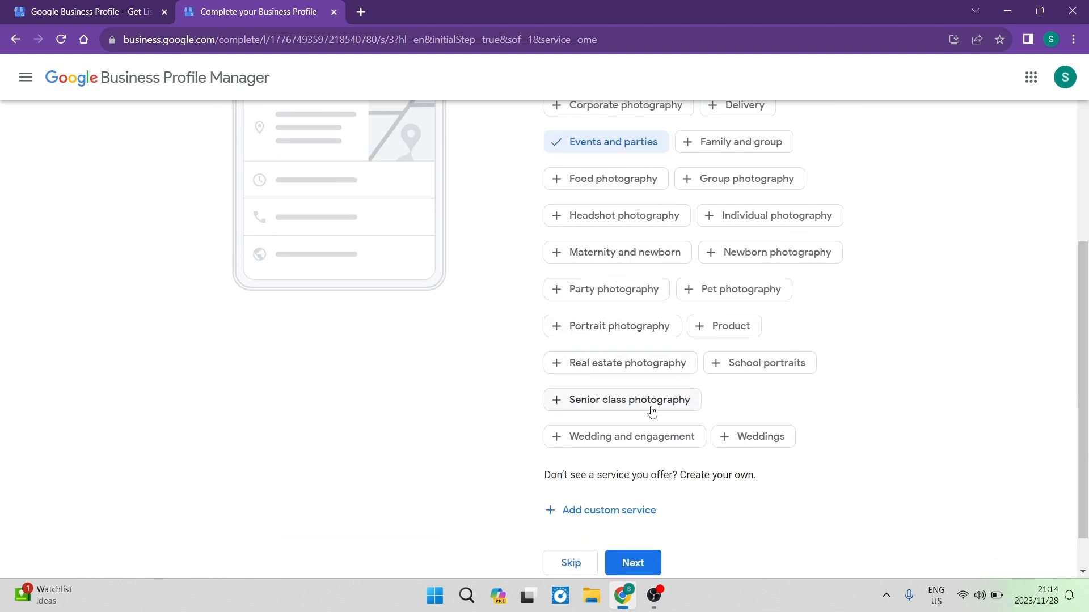
pyautogui.scroll(4, 520, 374)
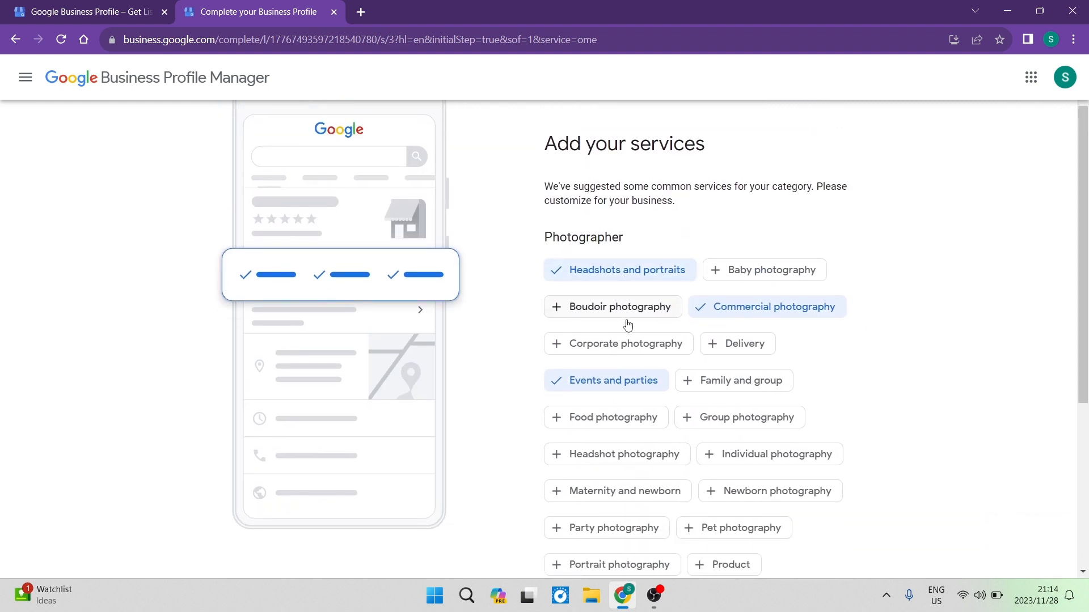
pyautogui.scroll(-3, 627, 416)
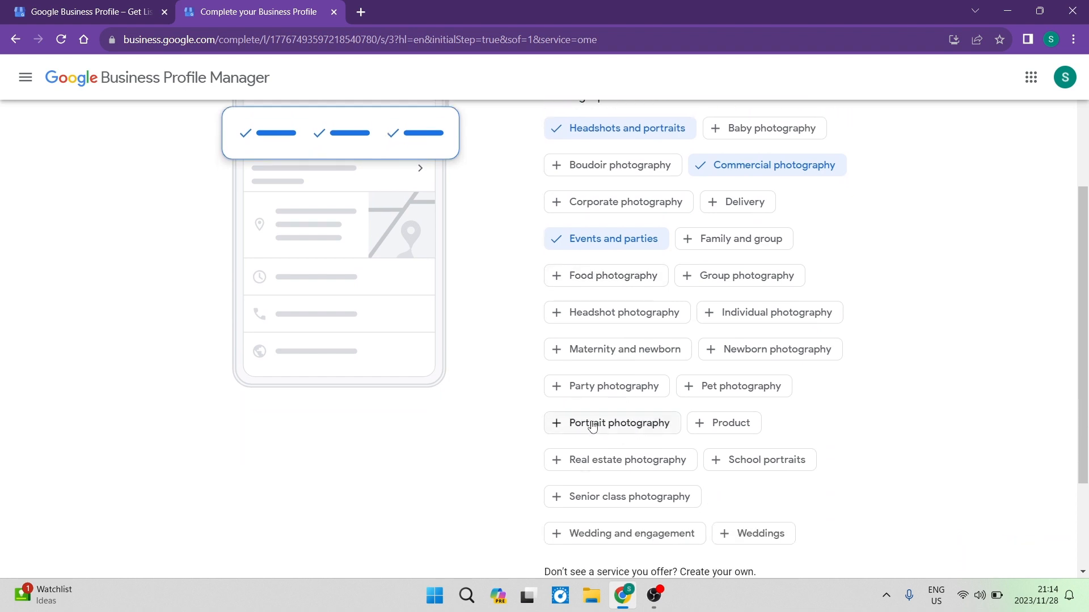
pyautogui.scroll(-3, 527, 311)
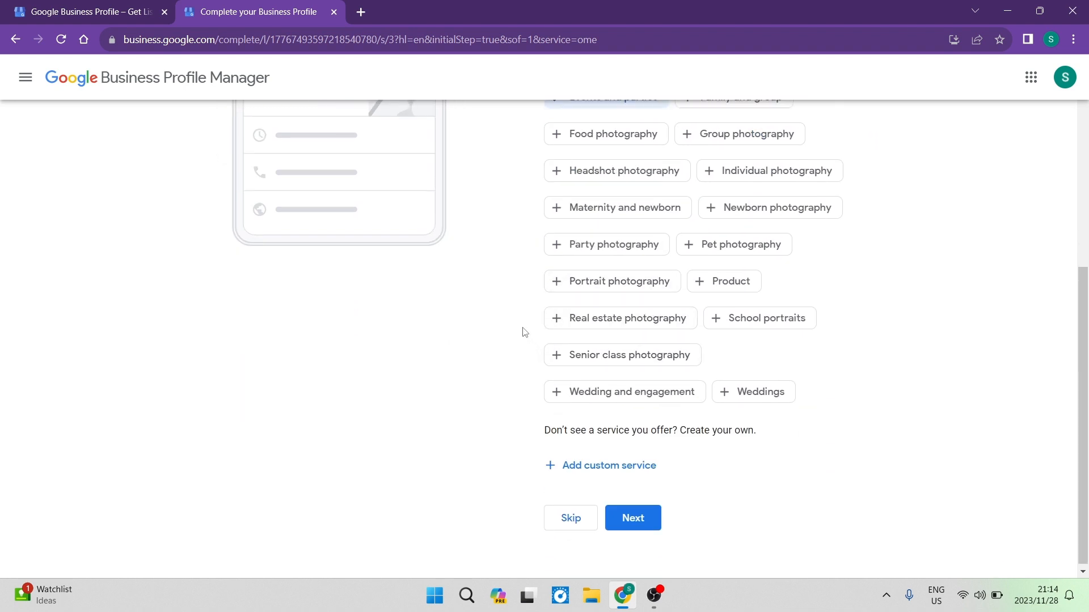
pyautogui.scroll(4, 522, 330)
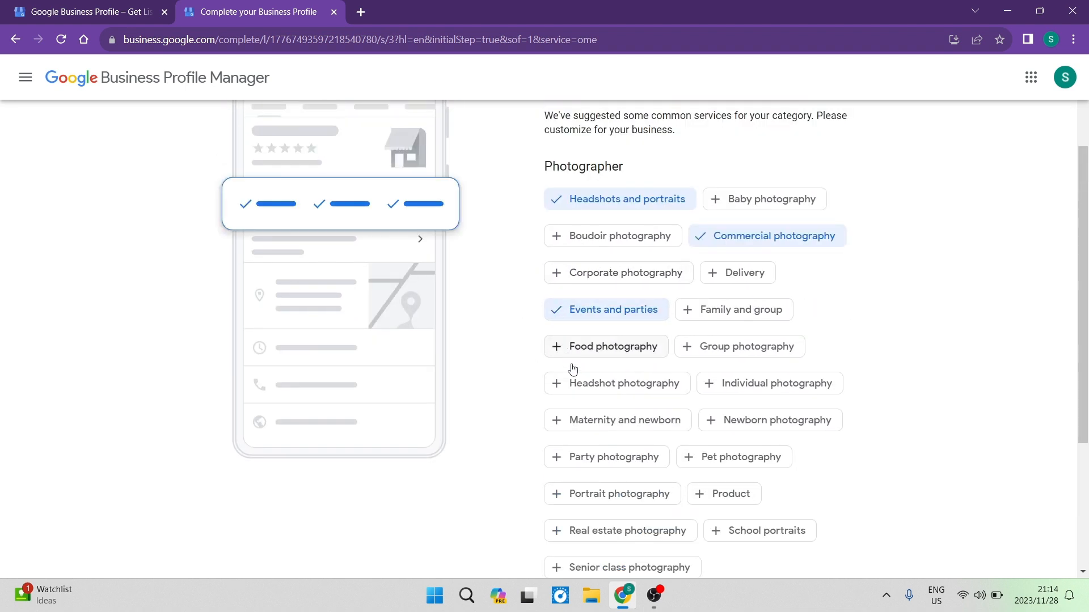
# Open a custom service entry, leave it blank, and proceed to the business hours.
pyautogui.scroll(-4, 555, 393)
pyautogui.scroll(-1, 554, 392)
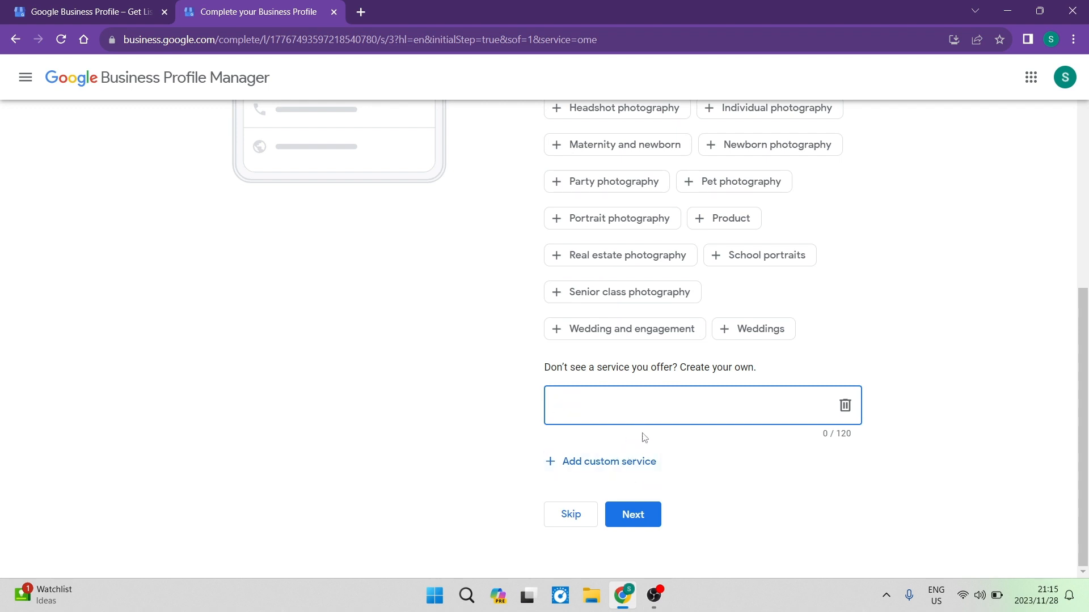
pyautogui.scroll(7, 647, 368)
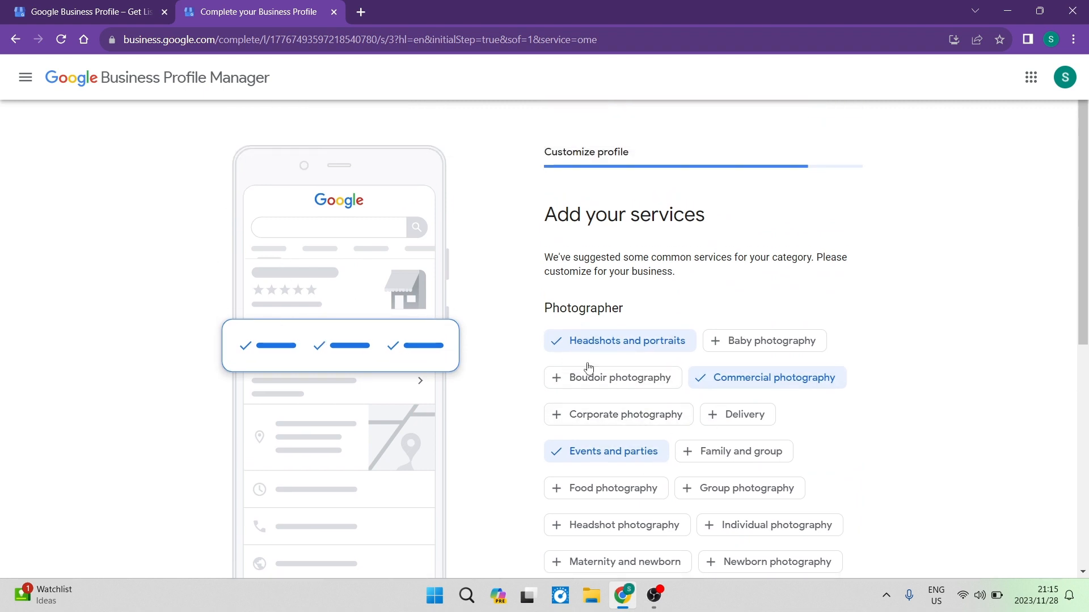
pyautogui.scroll(-1, 729, 376)
pyautogui.scroll(-6, 730, 376)
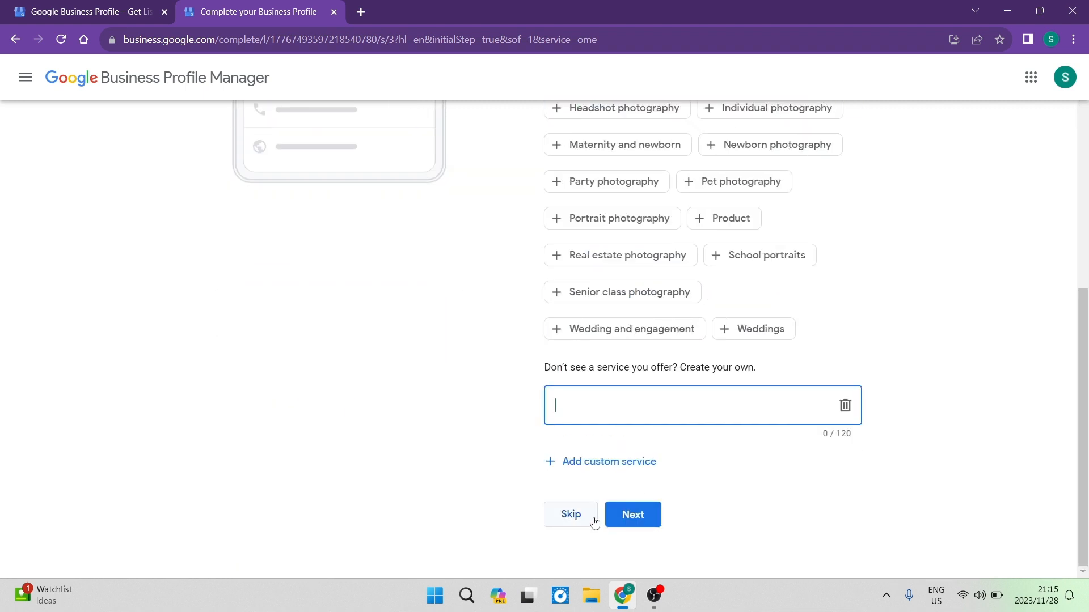
pyautogui.click(633, 515)
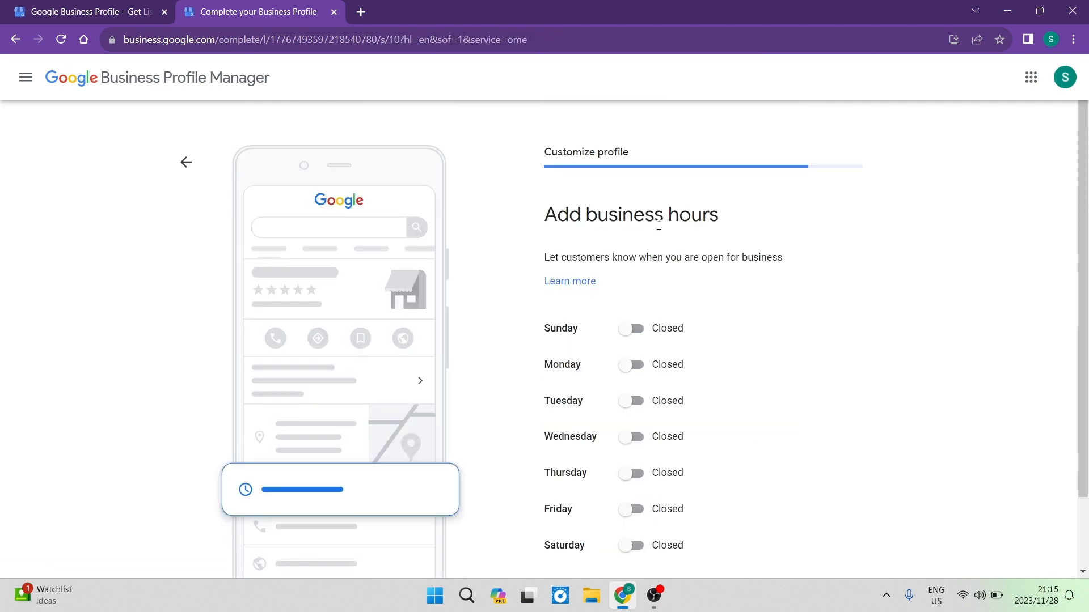
pyautogui.moveTo(714, 216); pyautogui.dragTo(510, 204)
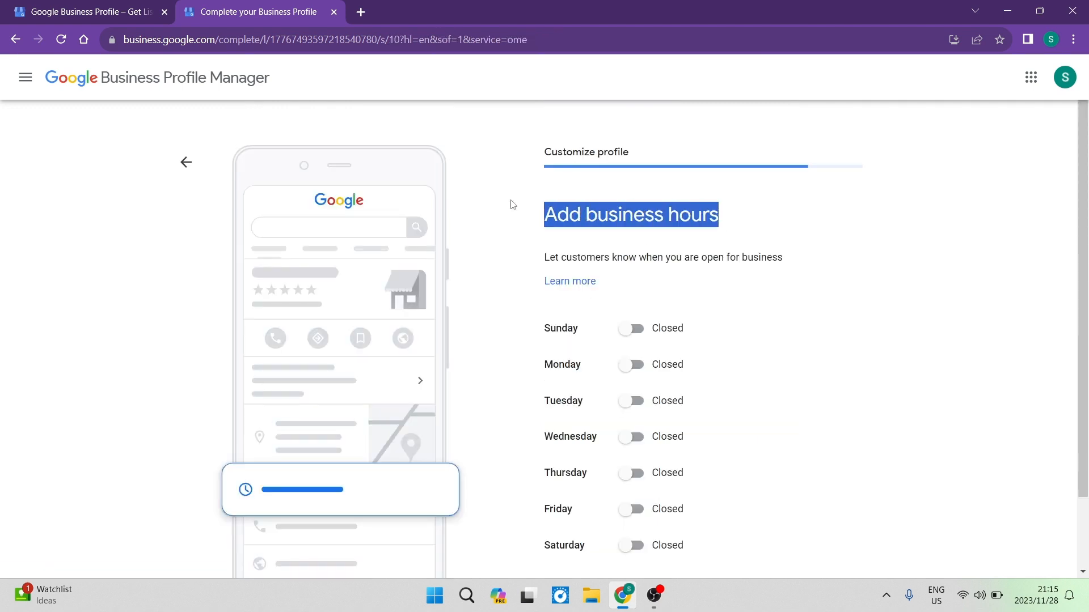
pyautogui.moveTo(733, 228); pyautogui.dragTo(504, 218)
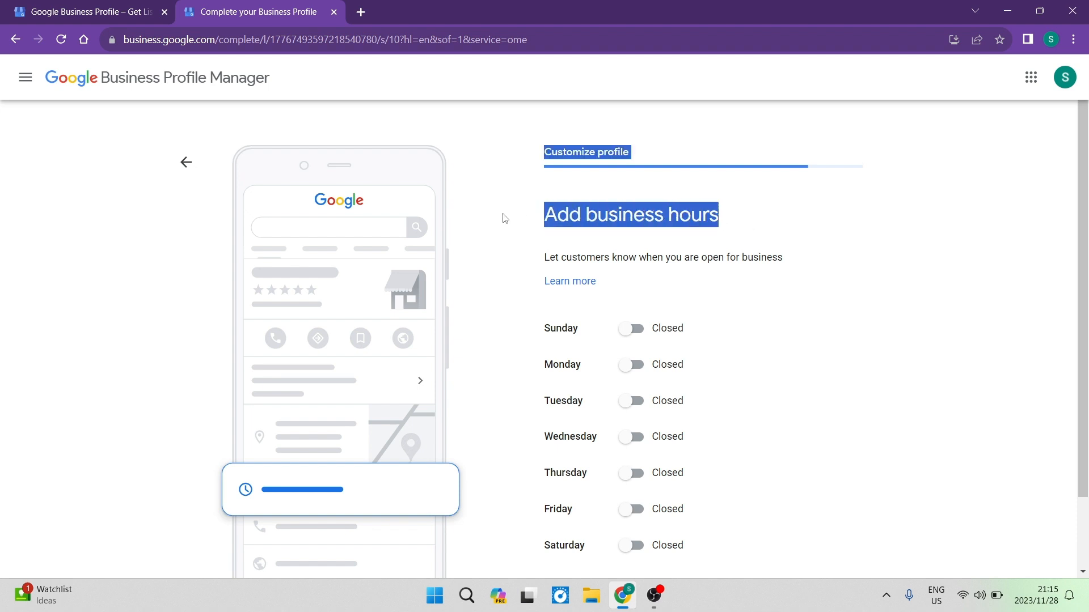
pyautogui.click(729, 229)
pyautogui.moveTo(719, 220); pyautogui.dragTo(570, 216)
pyautogui.click(744, 215)
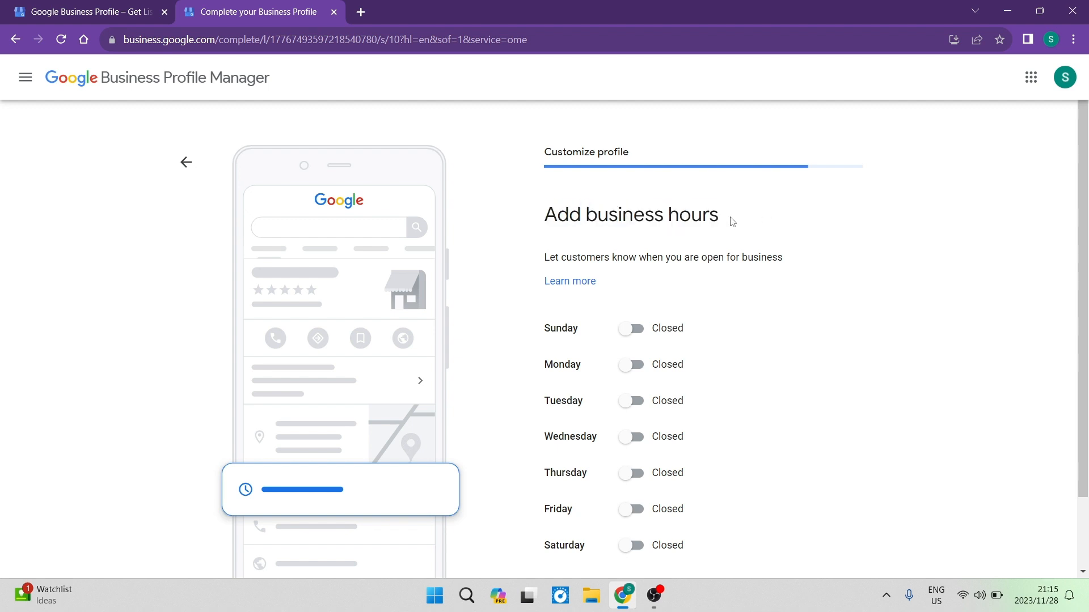
pyautogui.moveTo(719, 215); pyautogui.dragTo(544, 215)
pyautogui.click(766, 221)
# Mark the business as open on all seven days, Sunday through Saturday.
pyautogui.scroll(-2, 638, 312)
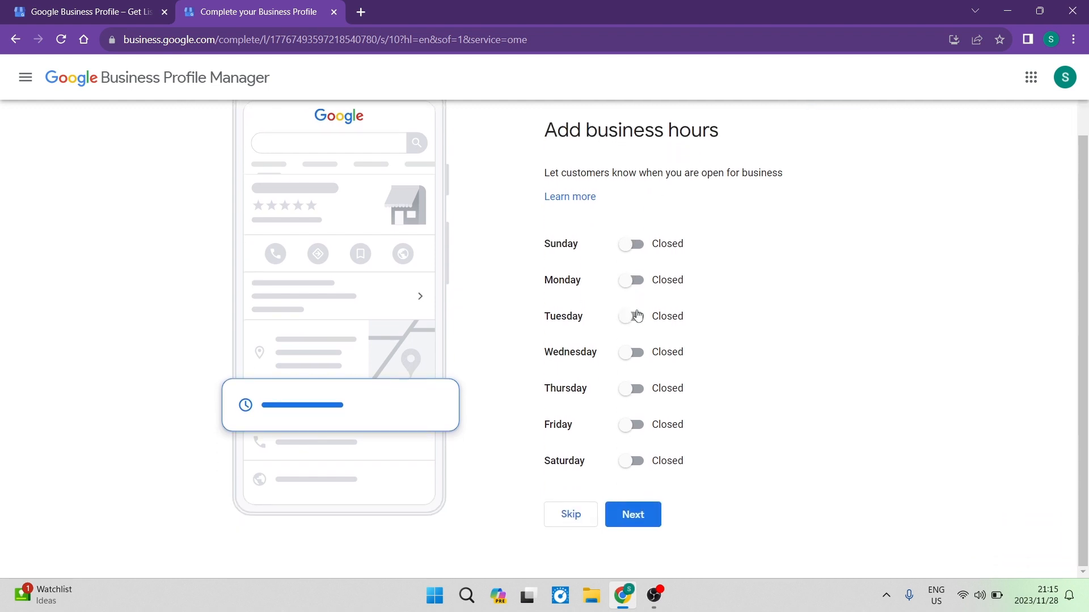
pyautogui.click(625, 283)
pyautogui.click(633, 343)
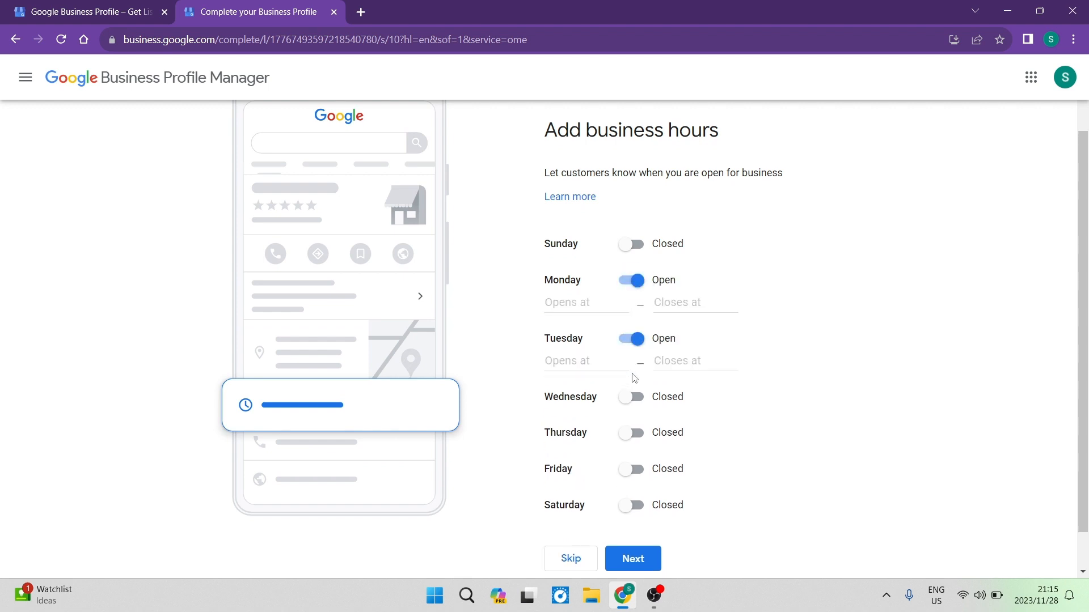
pyautogui.click(633, 398)
pyautogui.click(634, 457)
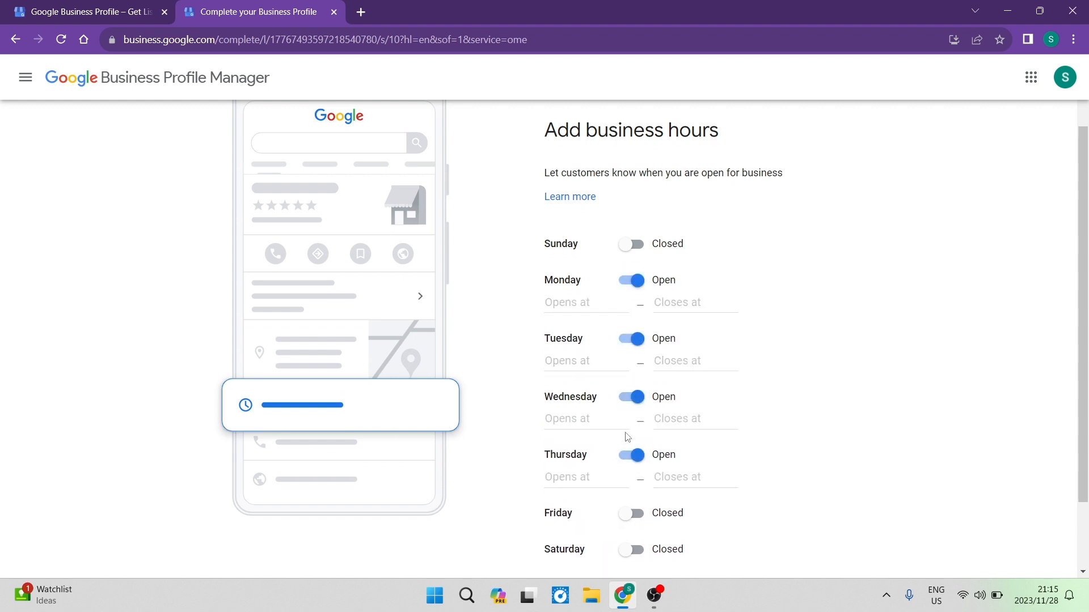
pyautogui.scroll(-2, 635, 453)
pyautogui.click(631, 427)
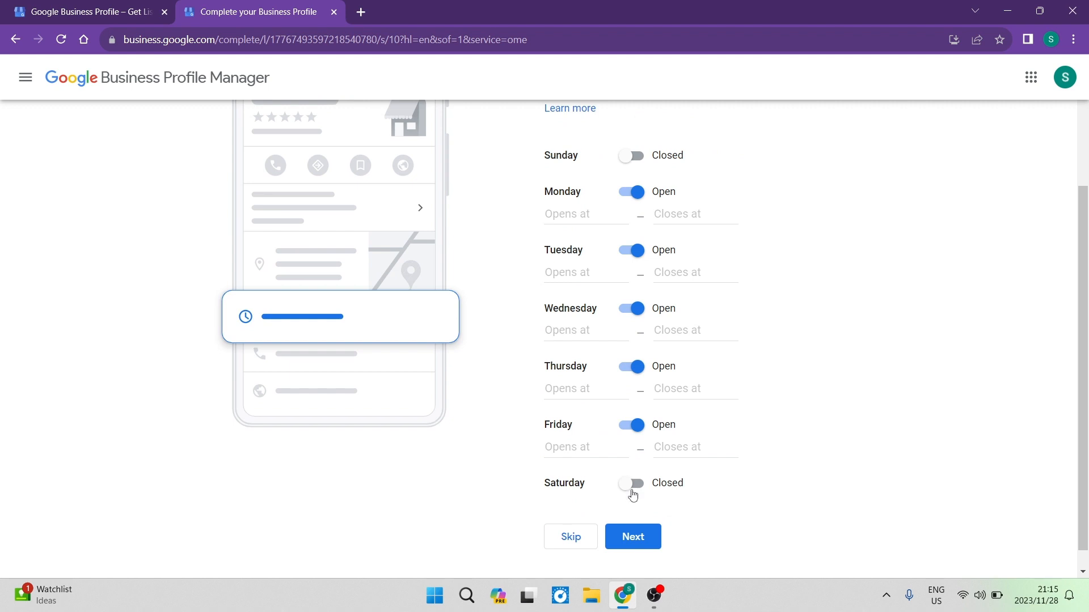
pyautogui.click(632, 484)
pyautogui.scroll(4, 624, 309)
pyautogui.click(630, 329)
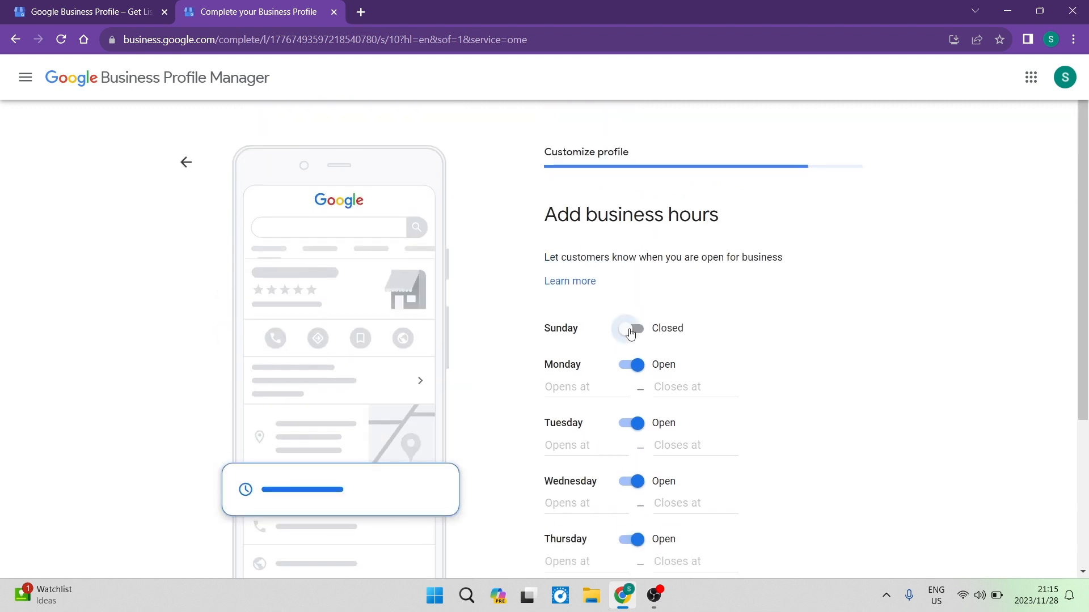
# Set Sunday's business hours to 24 hours.
pyautogui.scroll(-4, 627, 340)
pyautogui.scroll(4, 617, 397)
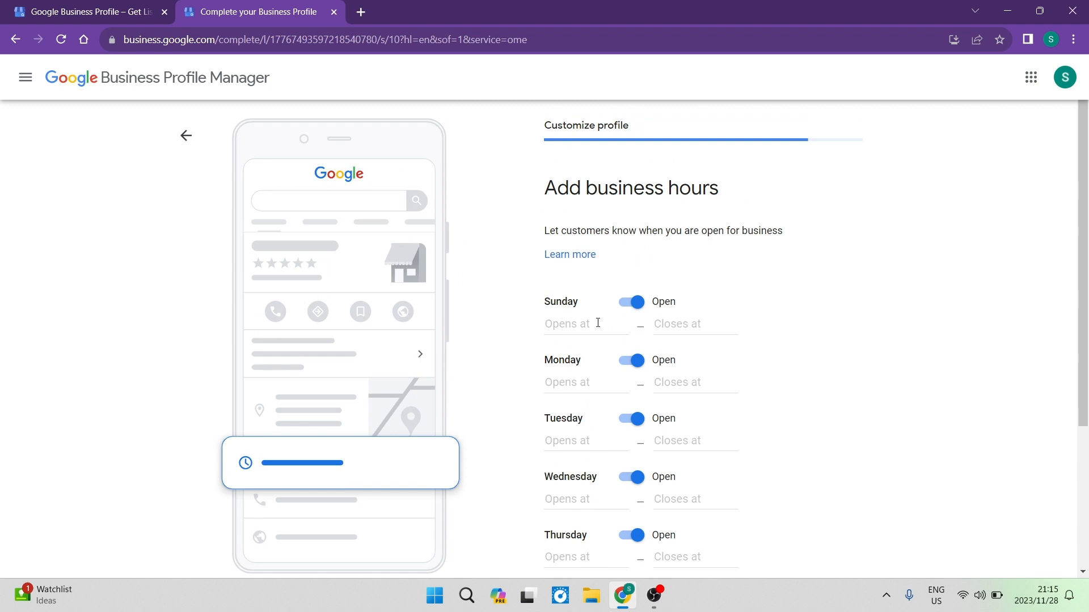
pyautogui.click(564, 325)
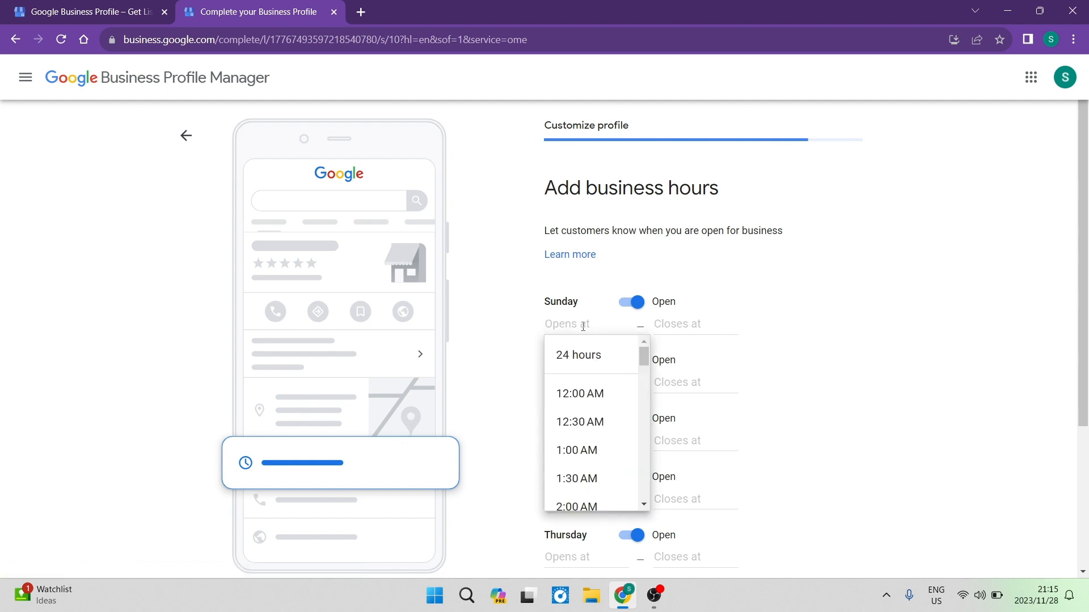
pyautogui.click(671, 324)
pyautogui.click(600, 328)
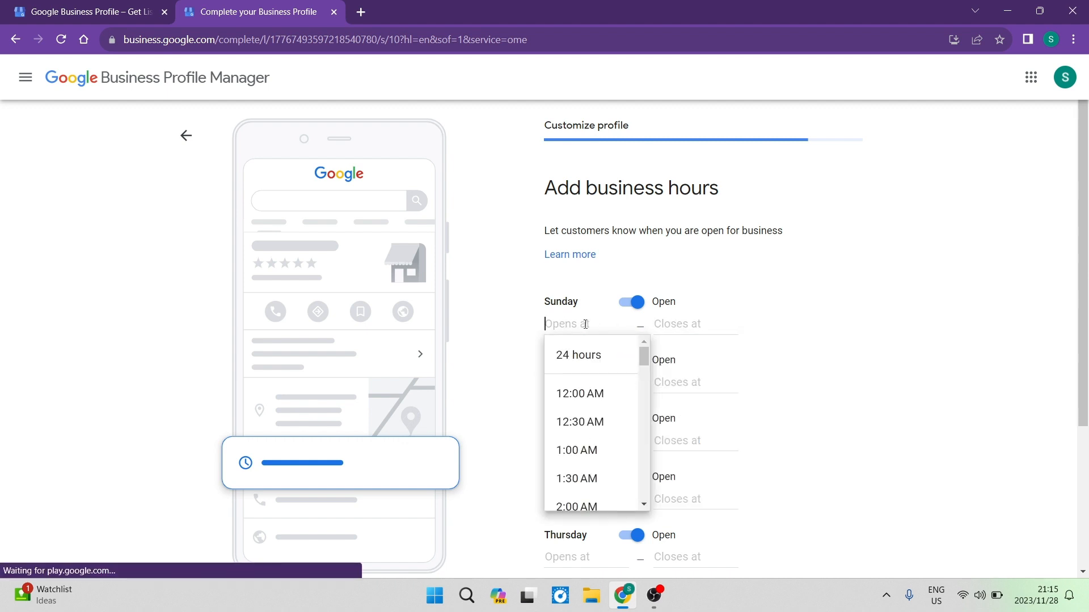
pyautogui.moveTo(645, 359)
pyautogui.mouseDown()
pyautogui.moveTo(644, 414)
pyautogui.moveTo(647, 341)
pyautogui.mouseUp()
pyautogui.click(674, 332)
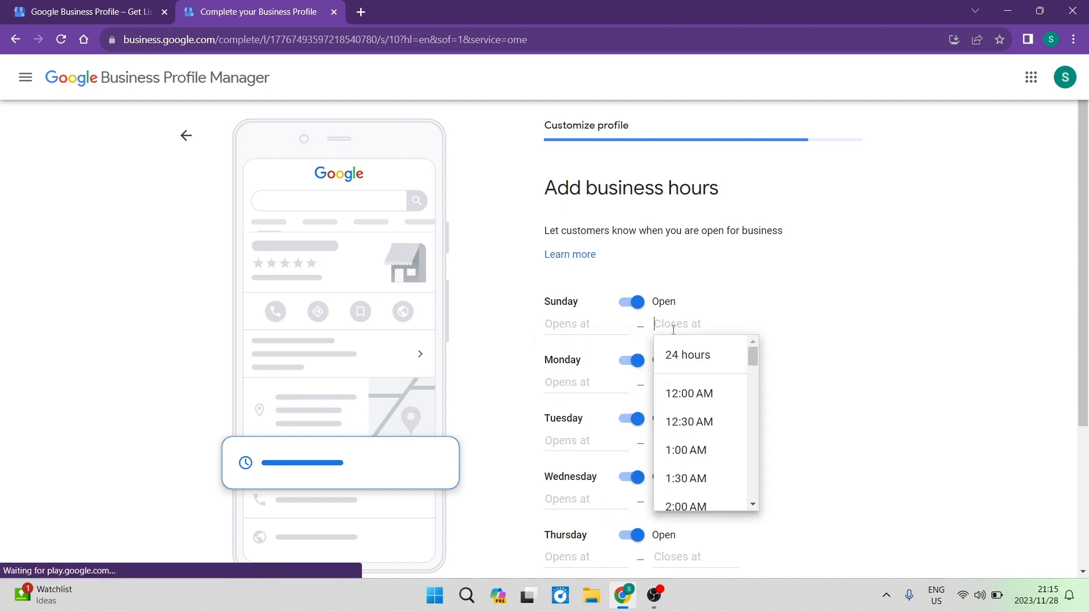
pyautogui.click(747, 353)
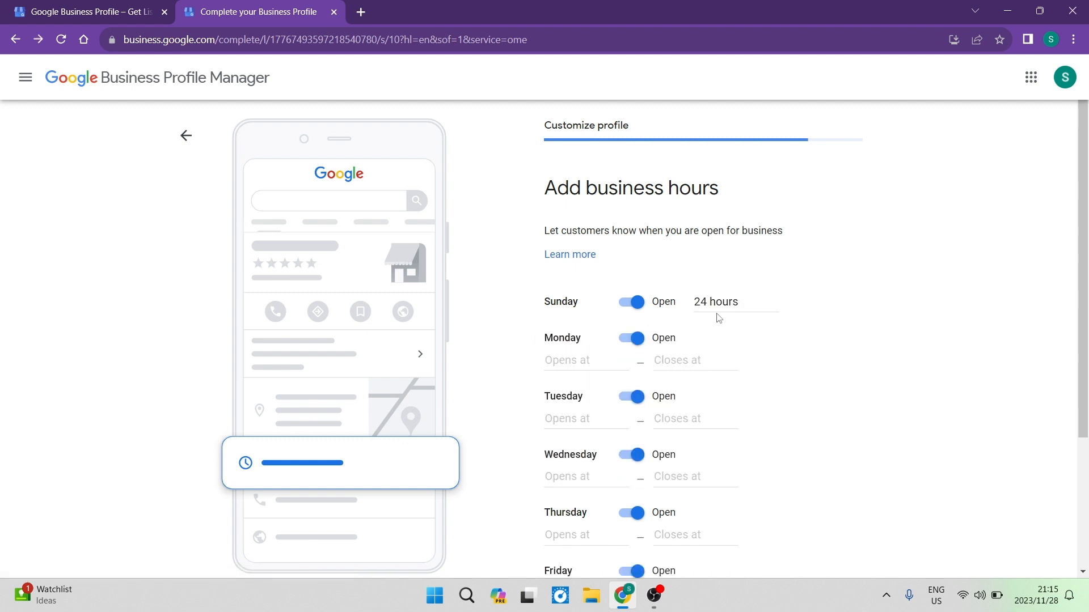
# Set the business hours for Monday and Tuesday to 24 hours.
pyautogui.click(670, 357)
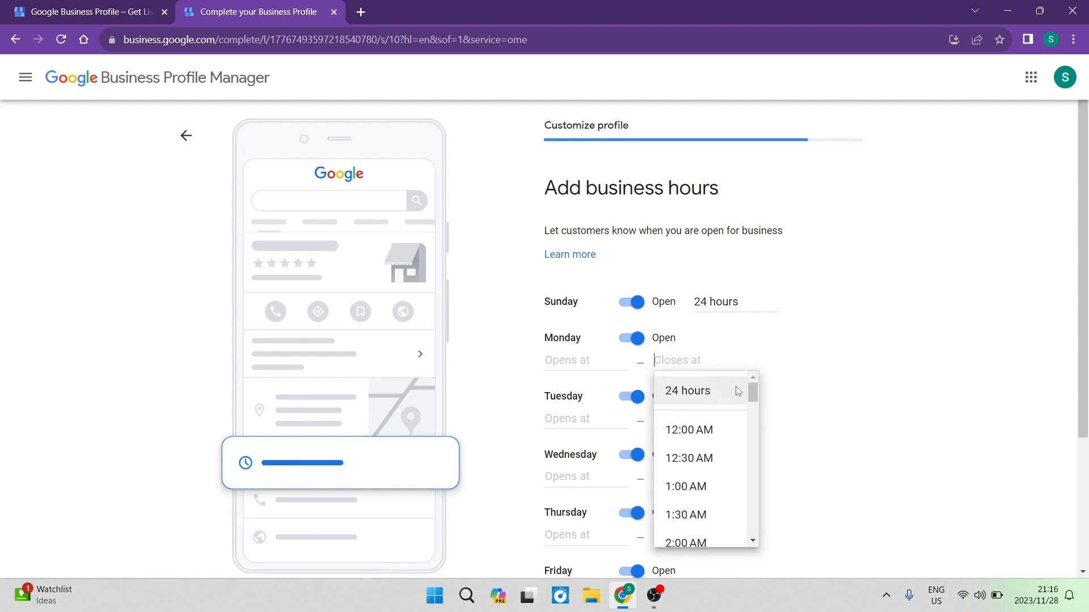
pyautogui.click(723, 389)
pyautogui.click(700, 396)
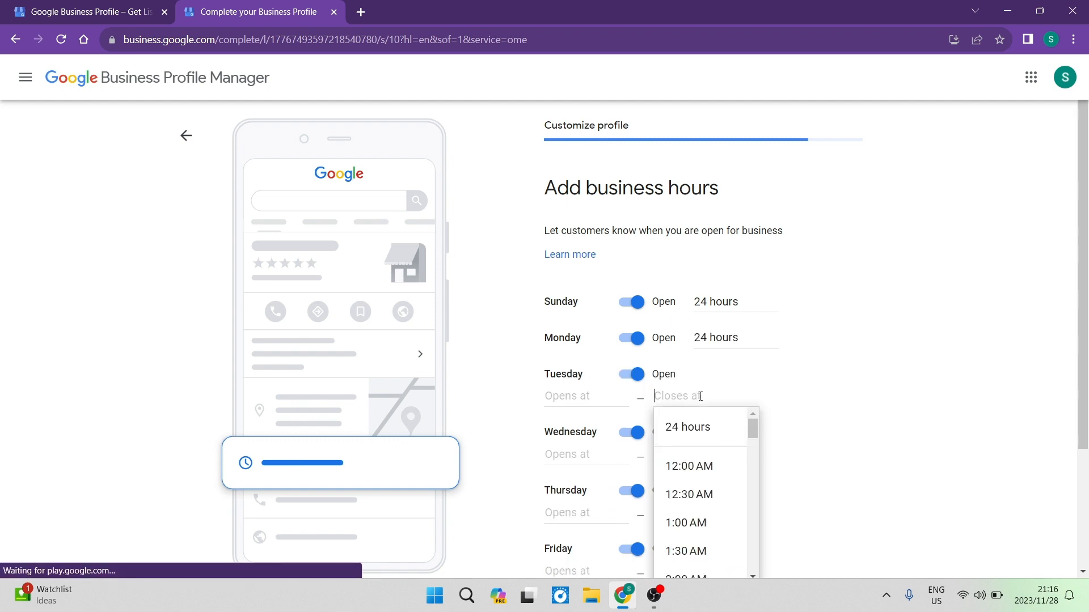
pyautogui.click(701, 426)
# Set Wednesday through Saturday to 24 hours and proceed to the messaging settings.
pyautogui.scroll(-2, 690, 394)
pyautogui.click(675, 347)
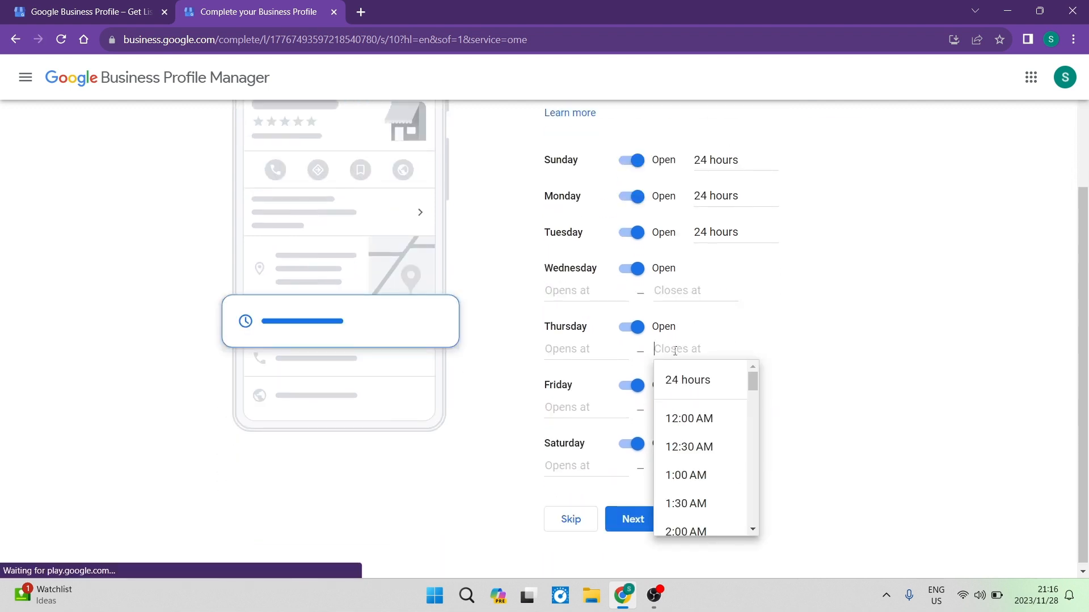
pyautogui.click(689, 378)
pyautogui.click(677, 402)
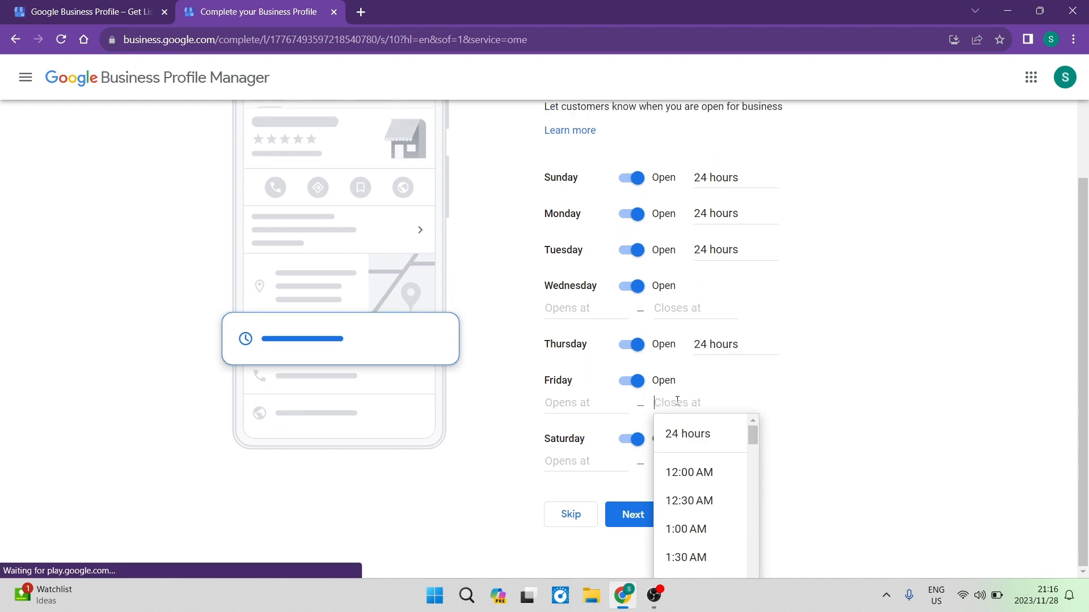
pyautogui.click(689, 434)
pyautogui.click(694, 330)
pyautogui.click(698, 369)
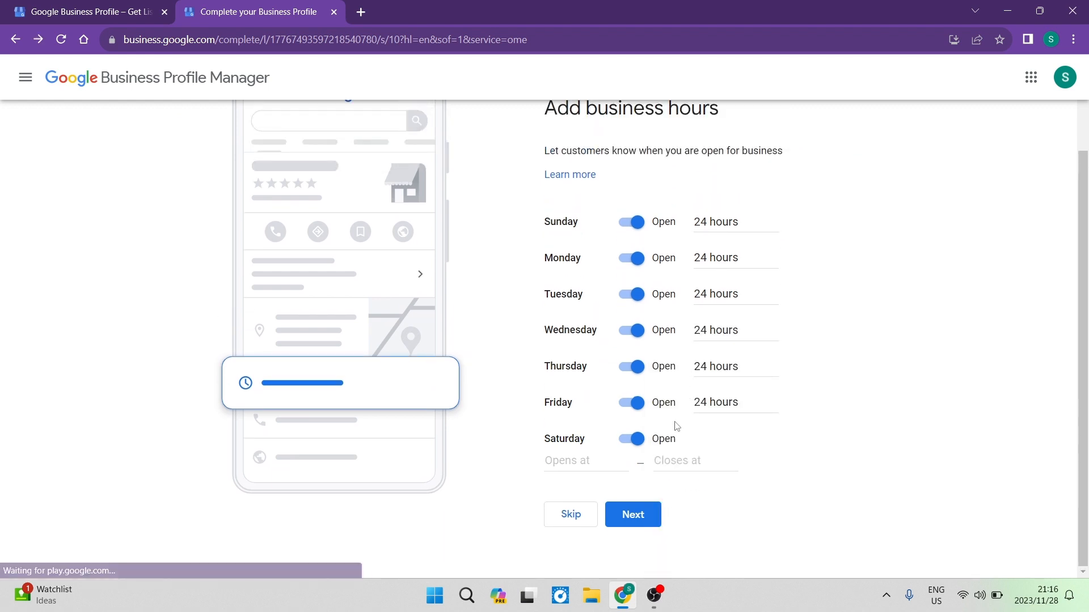
pyautogui.click(674, 460)
pyautogui.click(699, 486)
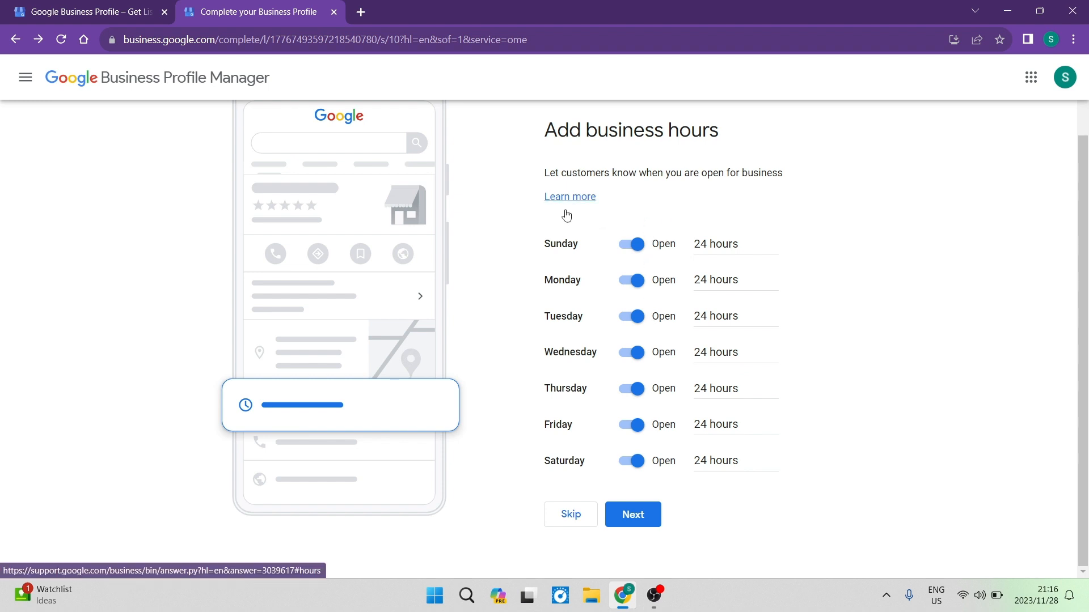
pyautogui.click(629, 522)
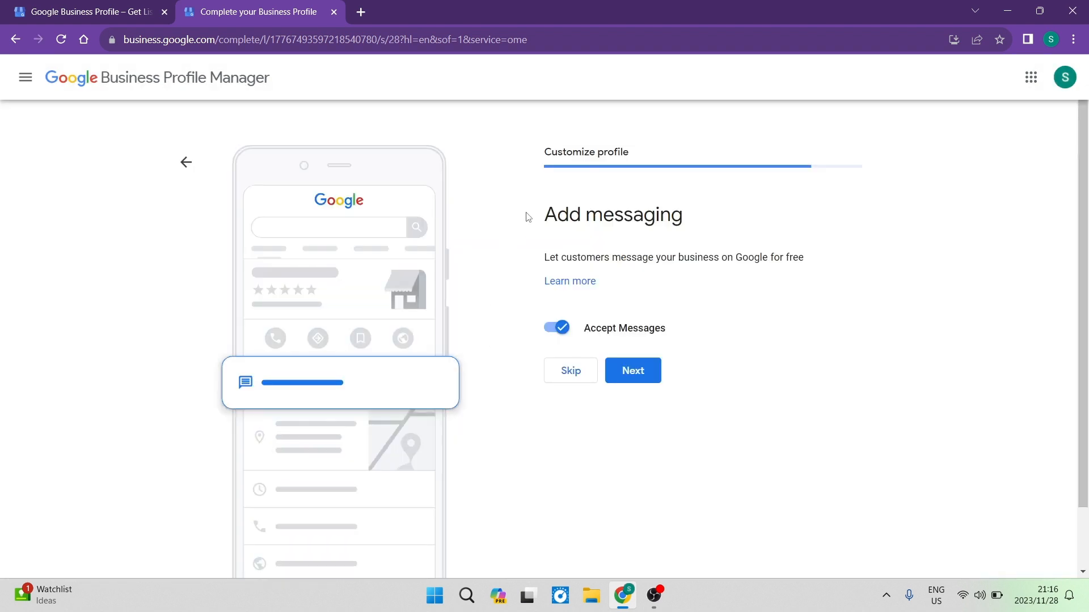
# Review the customer messaging option, leave Accept Messages enabled, and proceed to the business description.
pyautogui.moveTo(676, 220); pyautogui.dragTo(538, 223)
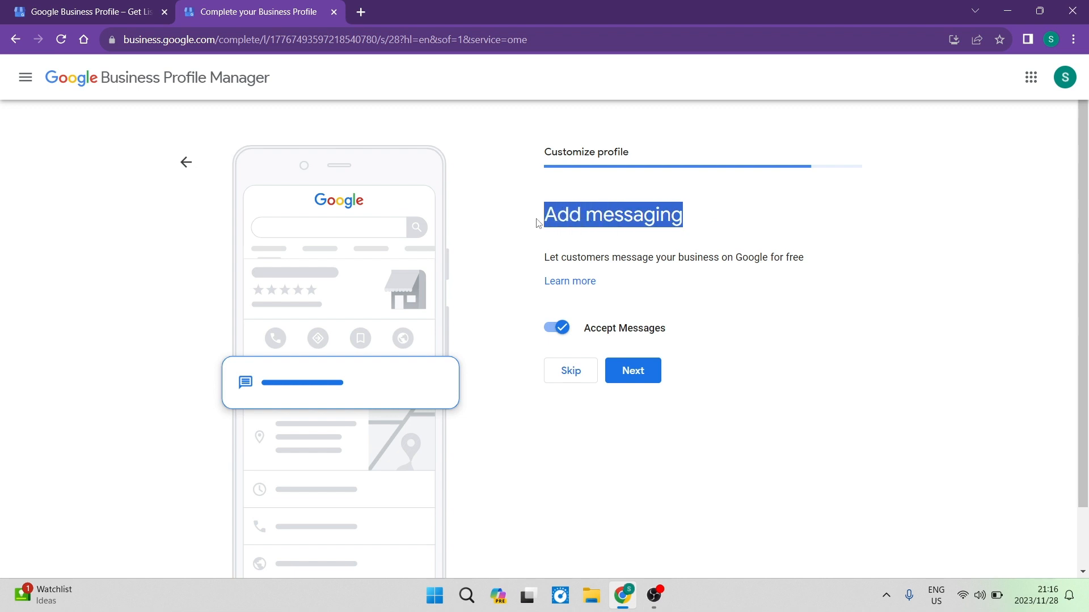
pyautogui.click(519, 267)
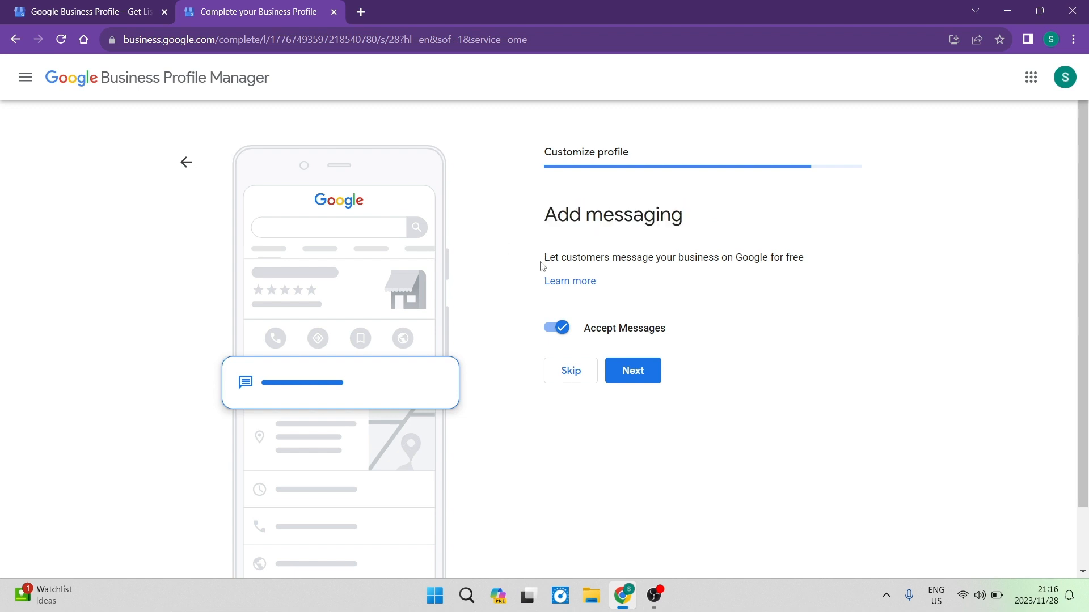
pyautogui.moveTo(543, 259); pyautogui.dragTo(805, 258)
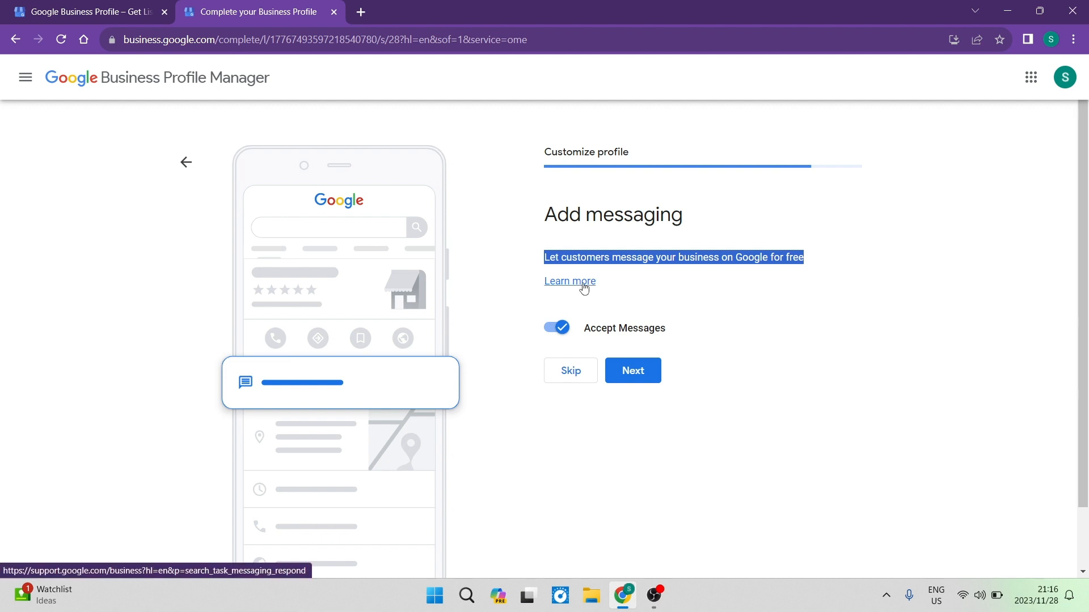
pyautogui.click(603, 287)
pyautogui.moveTo(612, 286); pyautogui.dragTo(526, 283)
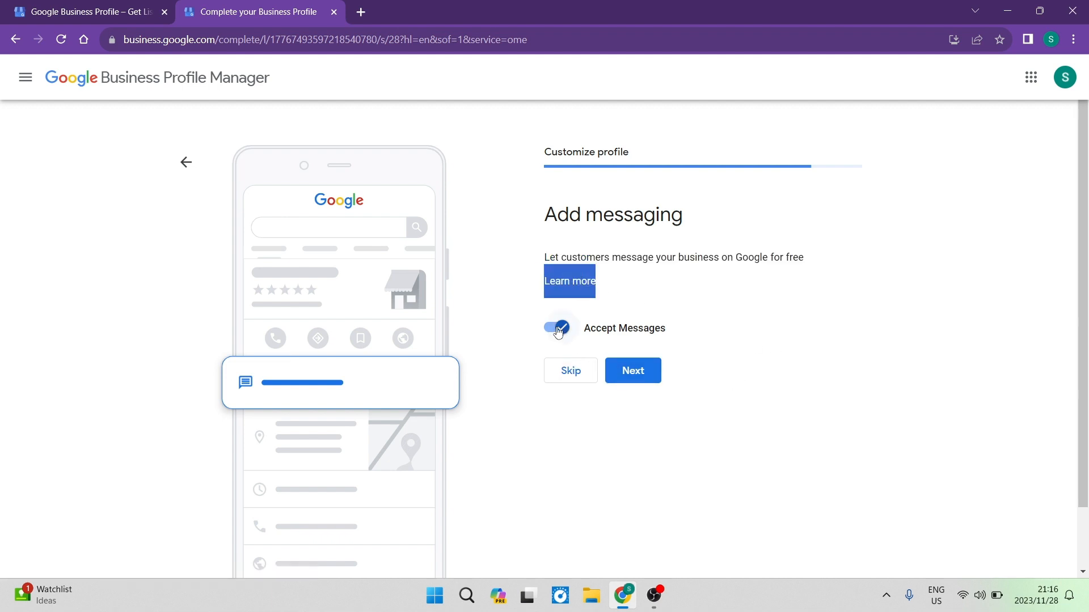
pyautogui.click(636, 372)
# Review the business description guidance and character limit, and proceed to adding business photos.
pyautogui.moveTo(549, 216); pyautogui.dragTo(802, 215)
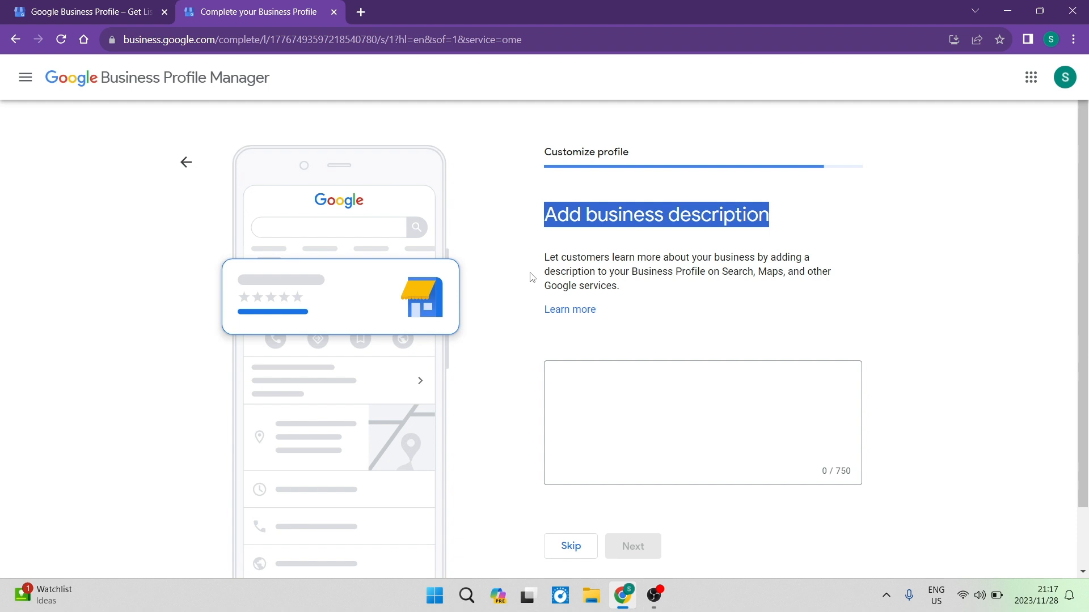
pyautogui.moveTo(545, 257); pyautogui.dragTo(629, 286)
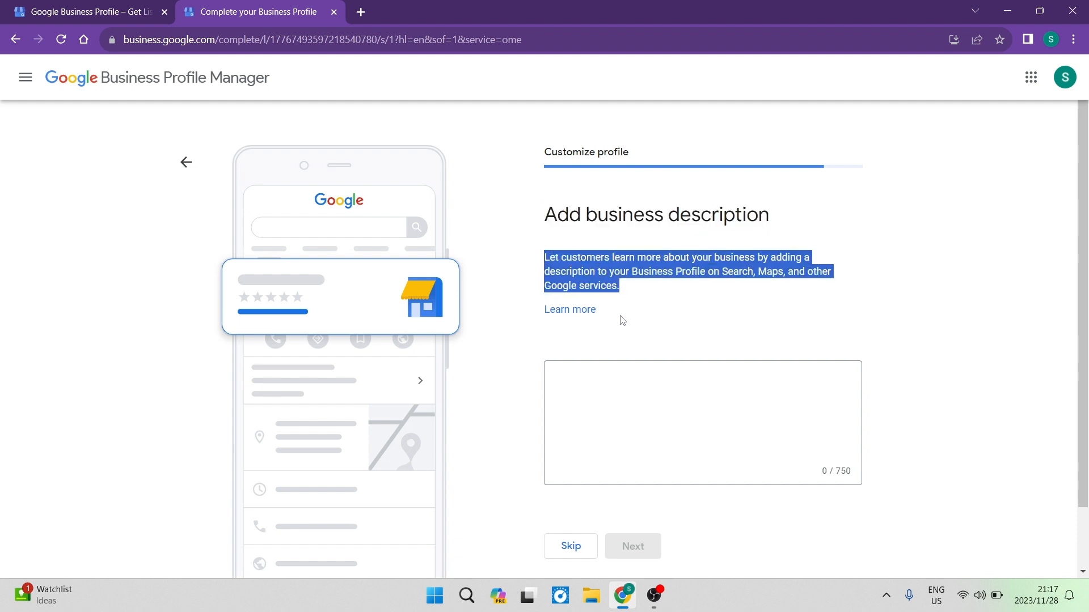
pyautogui.click(659, 312)
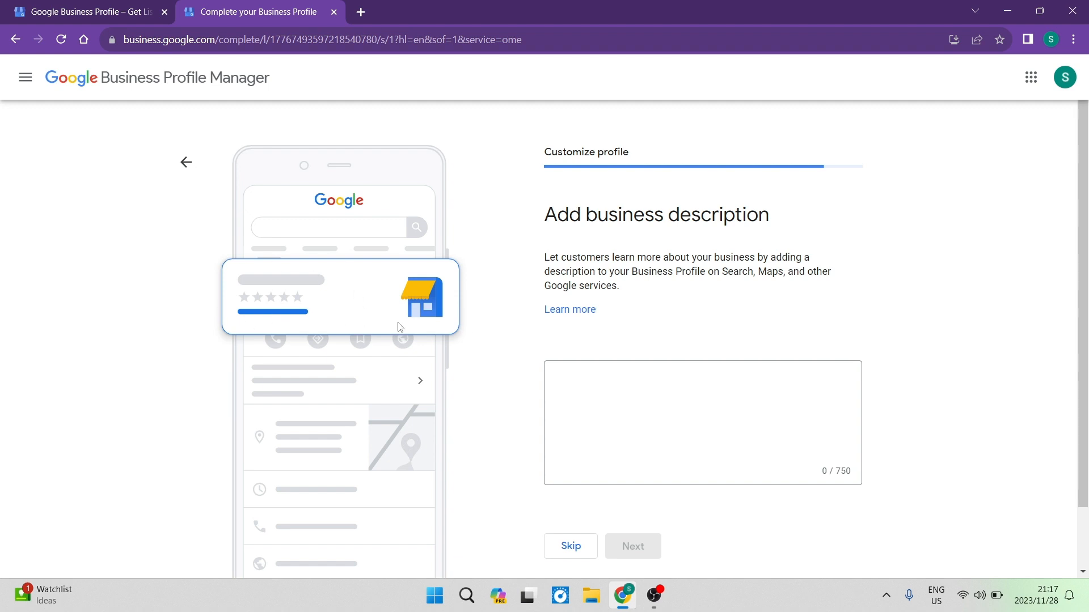
pyautogui.click(637, 399)
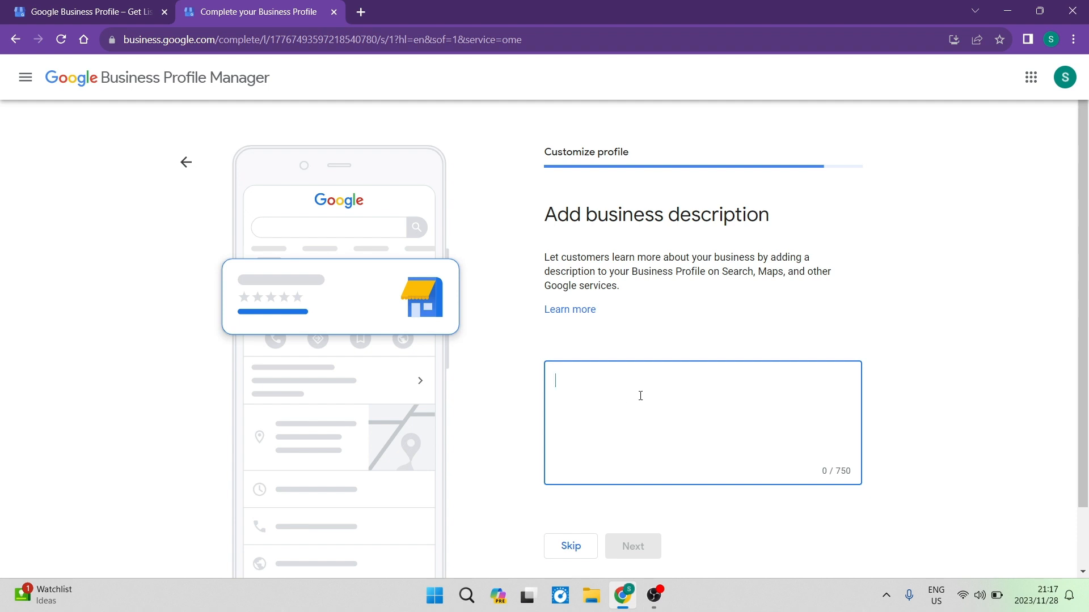
pyautogui.moveTo(806, 472); pyautogui.dragTo(859, 479)
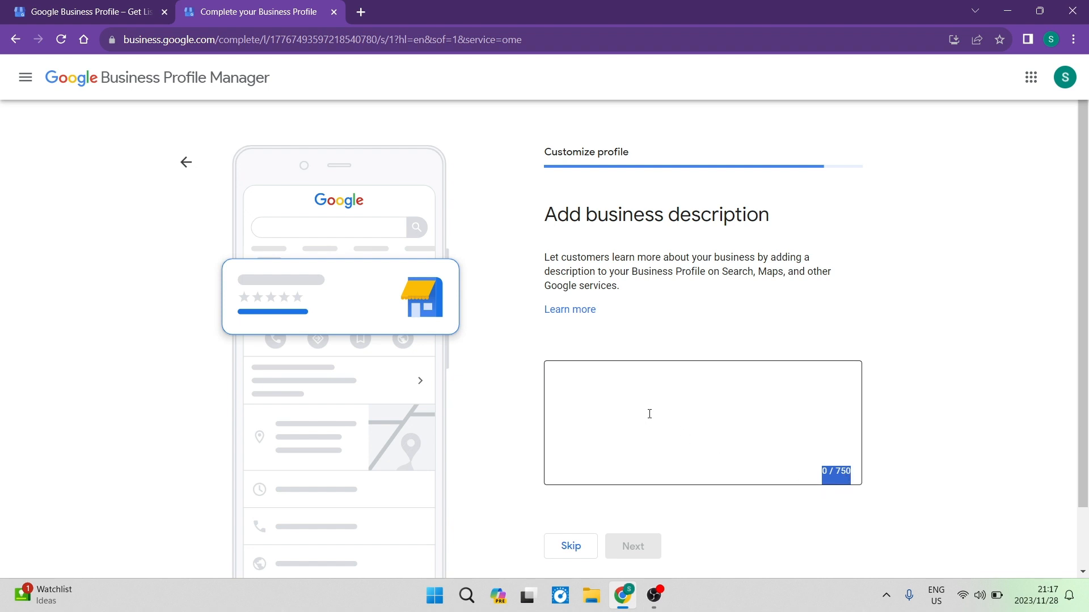
pyautogui.click(621, 391)
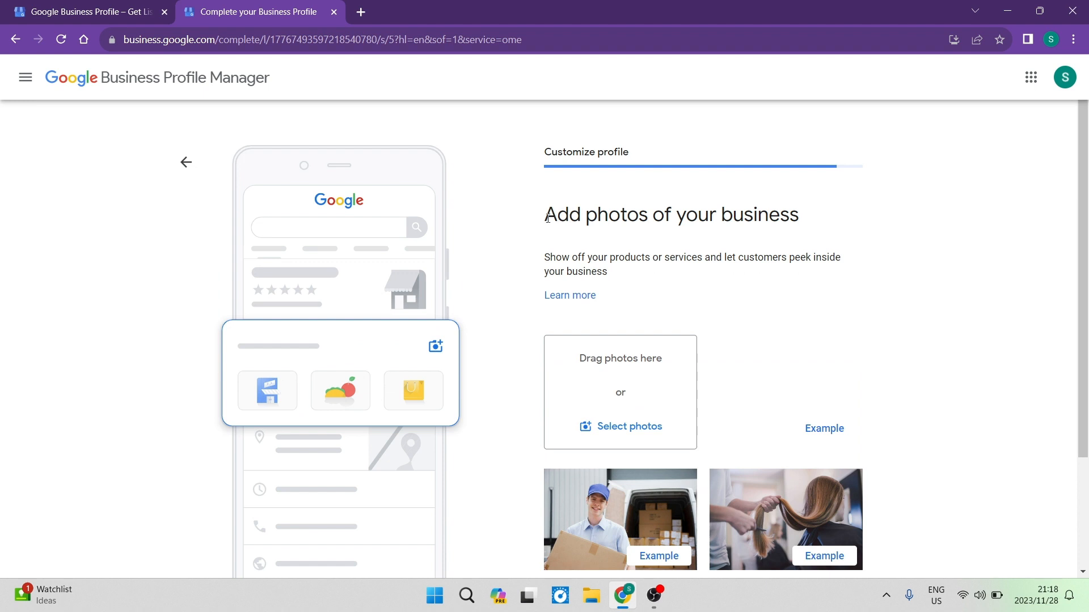
# Review the options for adding business photos and proceed to the Ads credit offer without uploading any.
pyautogui.moveTo(544, 219); pyautogui.dragTo(764, 232)
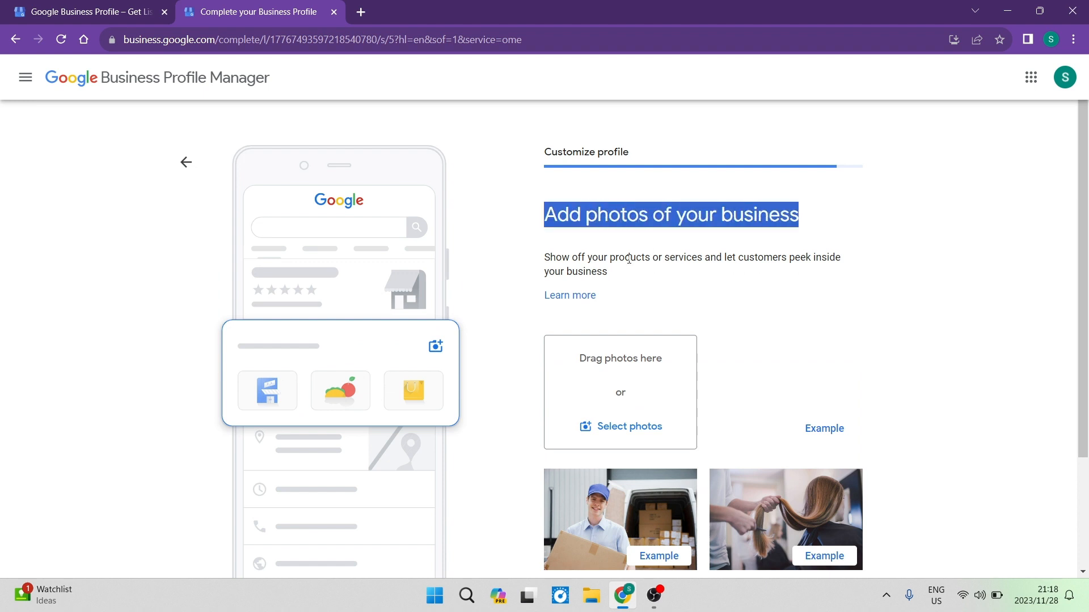
pyautogui.click(486, 214)
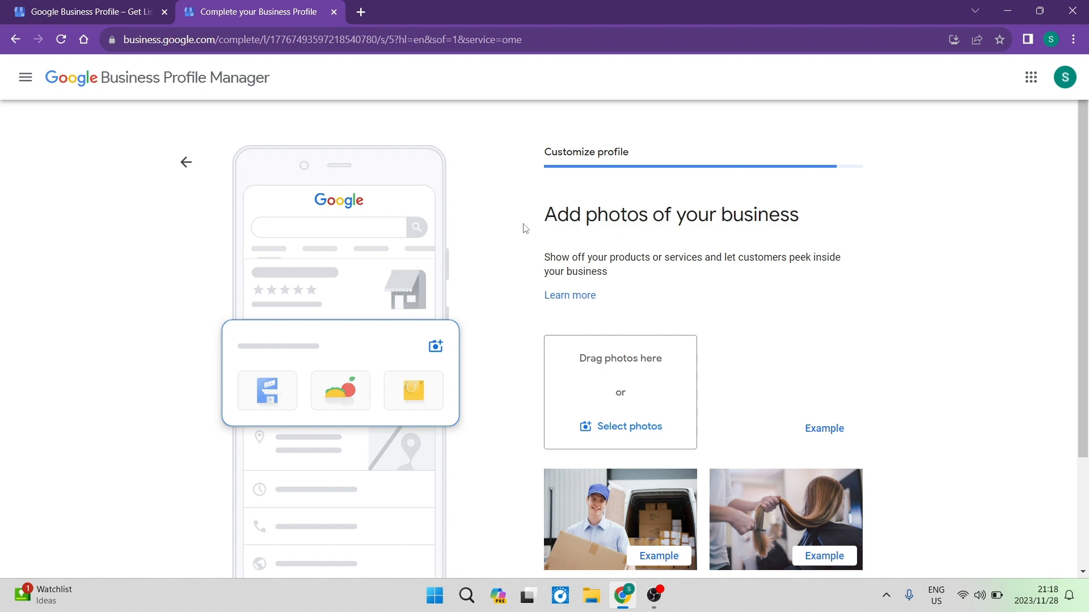
pyautogui.moveTo(543, 222); pyautogui.dragTo(821, 225)
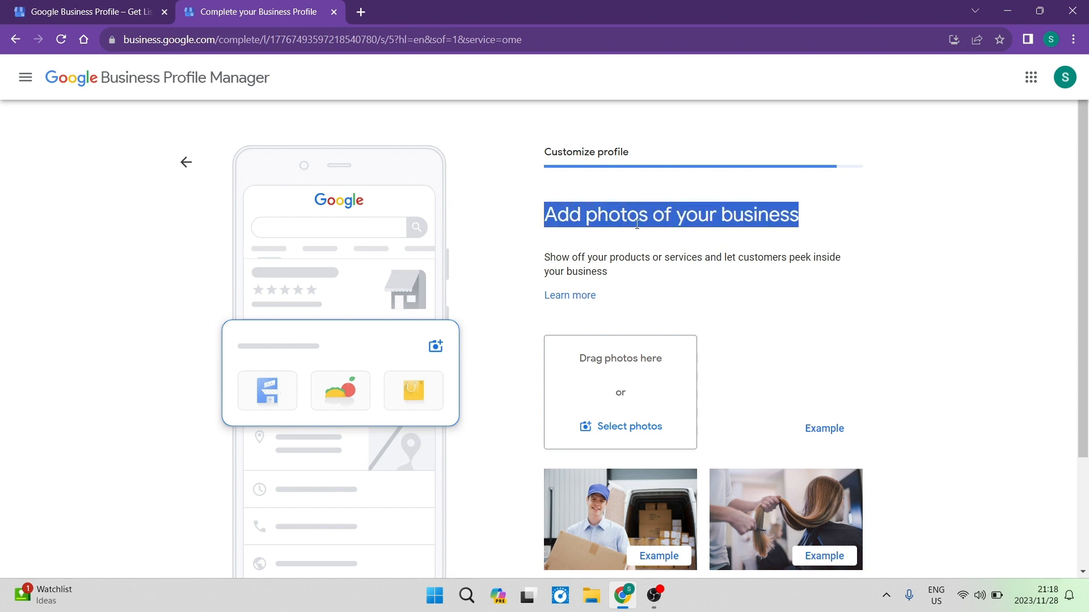
pyautogui.scroll(-1, 599, 307)
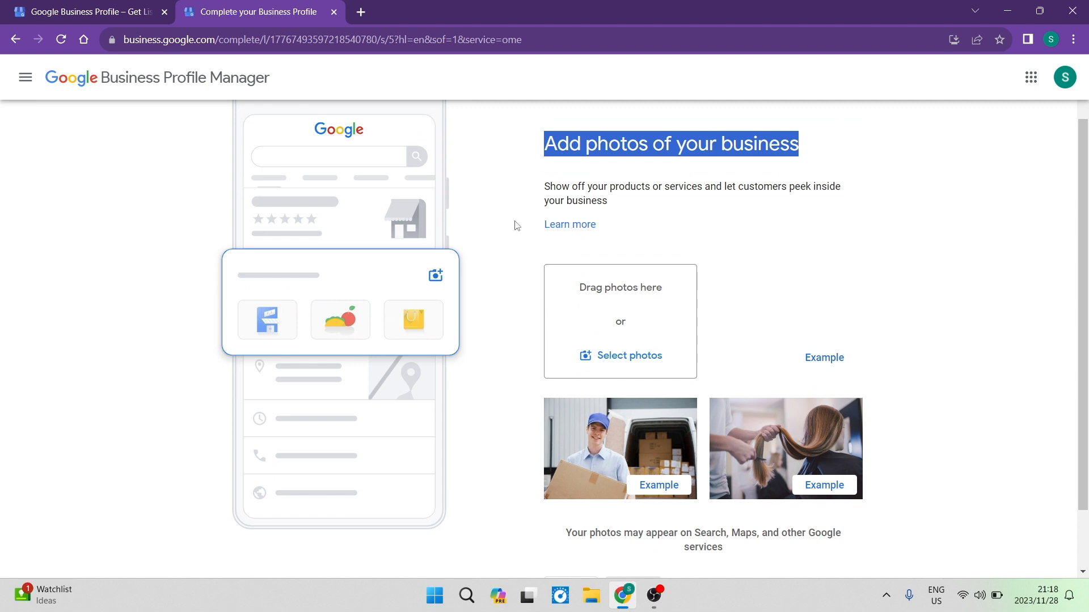
pyautogui.click(888, 195)
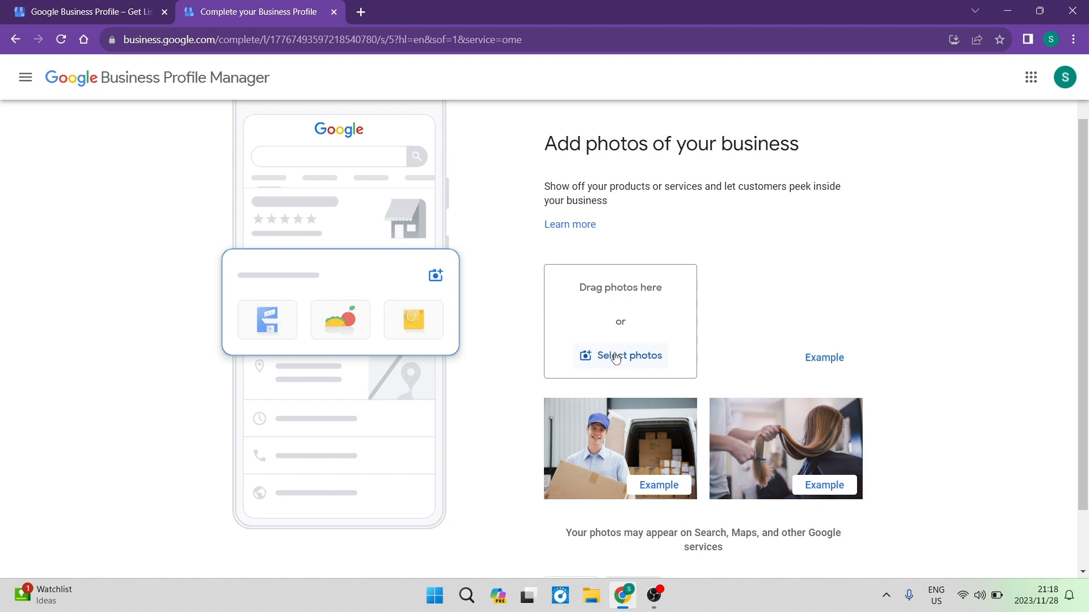
pyautogui.scroll(-2, 670, 325)
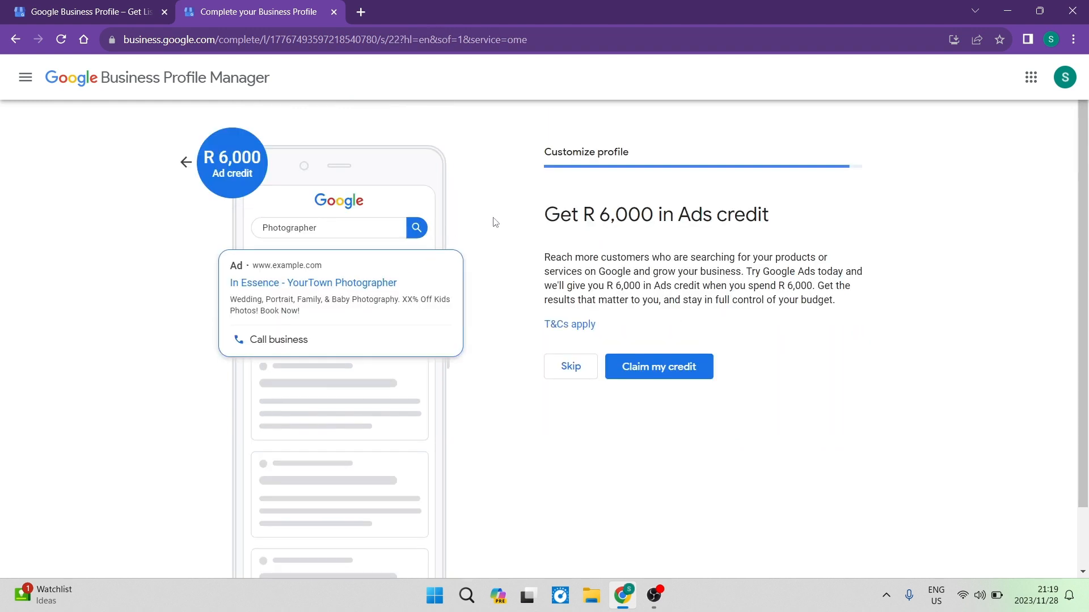
# Read the details of the R 6,000 Ads credit offer and skip it.
pyautogui.moveTo(546, 215); pyautogui.dragTo(728, 237)
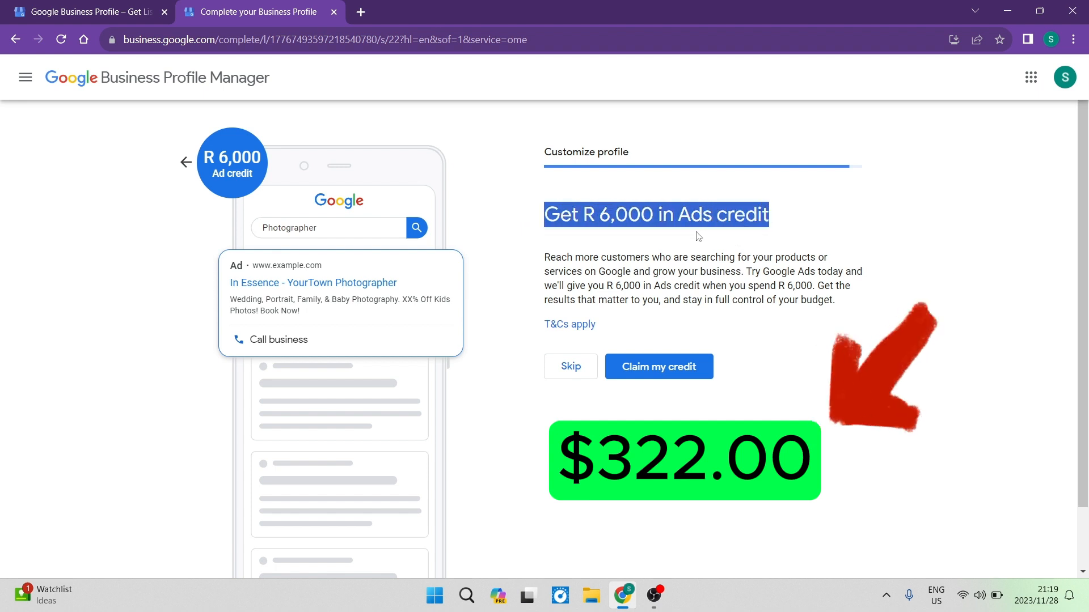
pyautogui.click(719, 238)
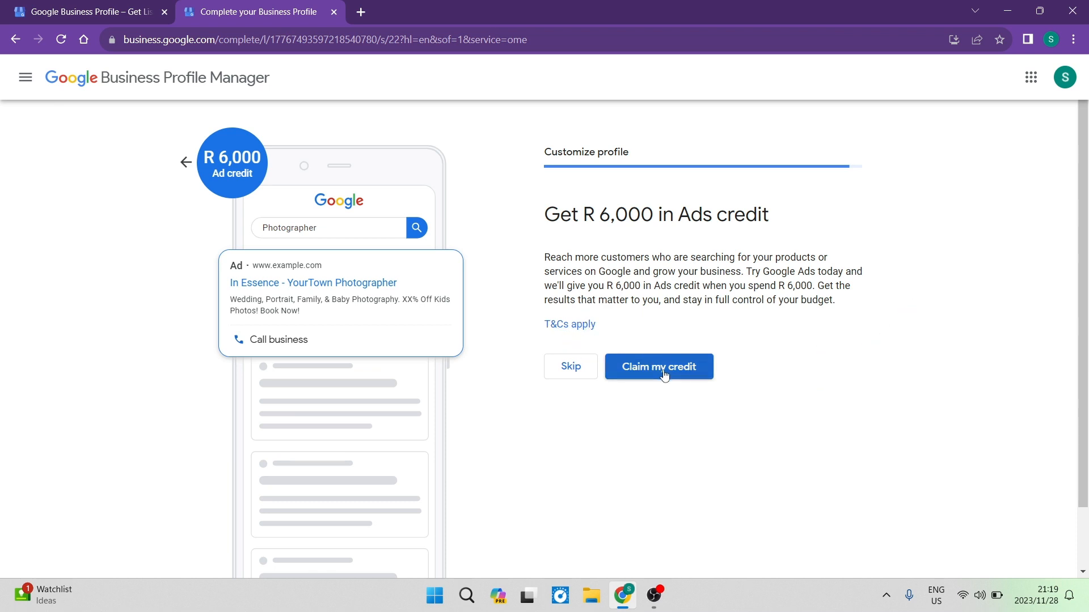
pyautogui.moveTo(842, 301); pyautogui.dragTo(700, 316)
pyautogui.click(971, 338)
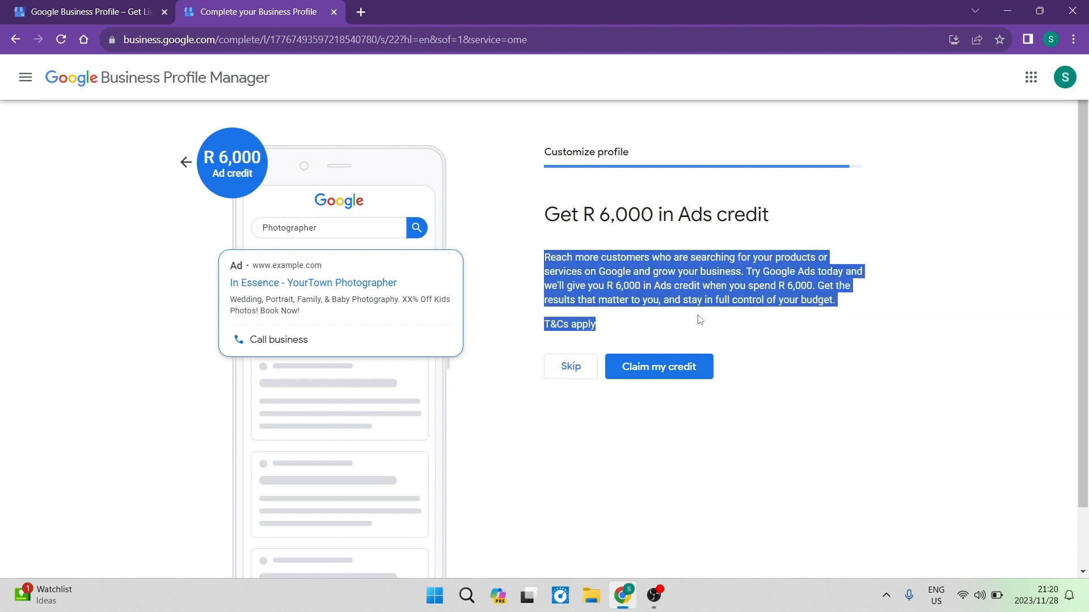
pyautogui.click(621, 341)
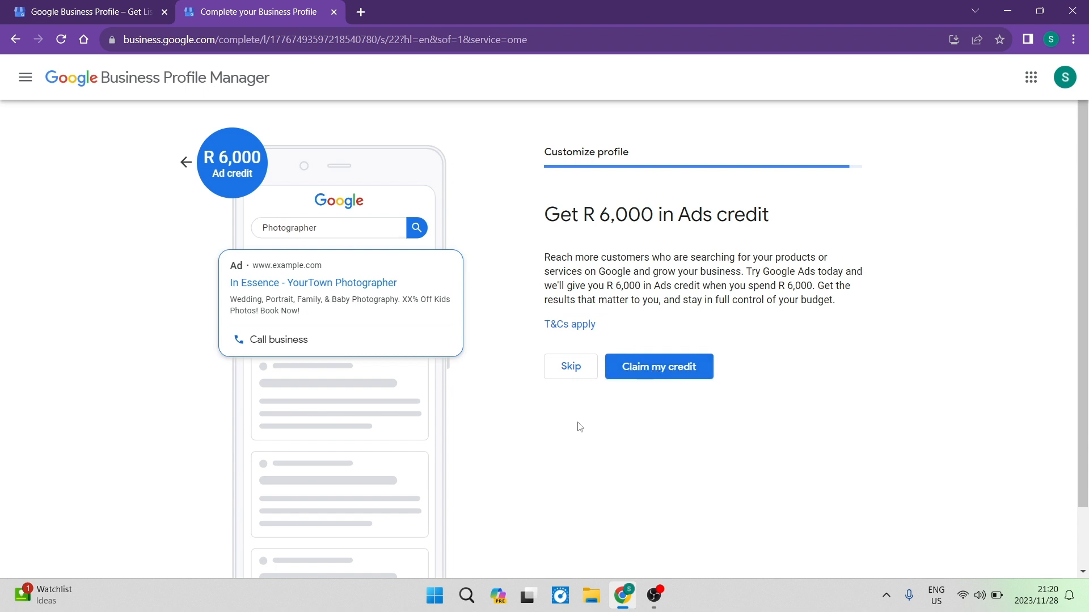
pyautogui.click(572, 375)
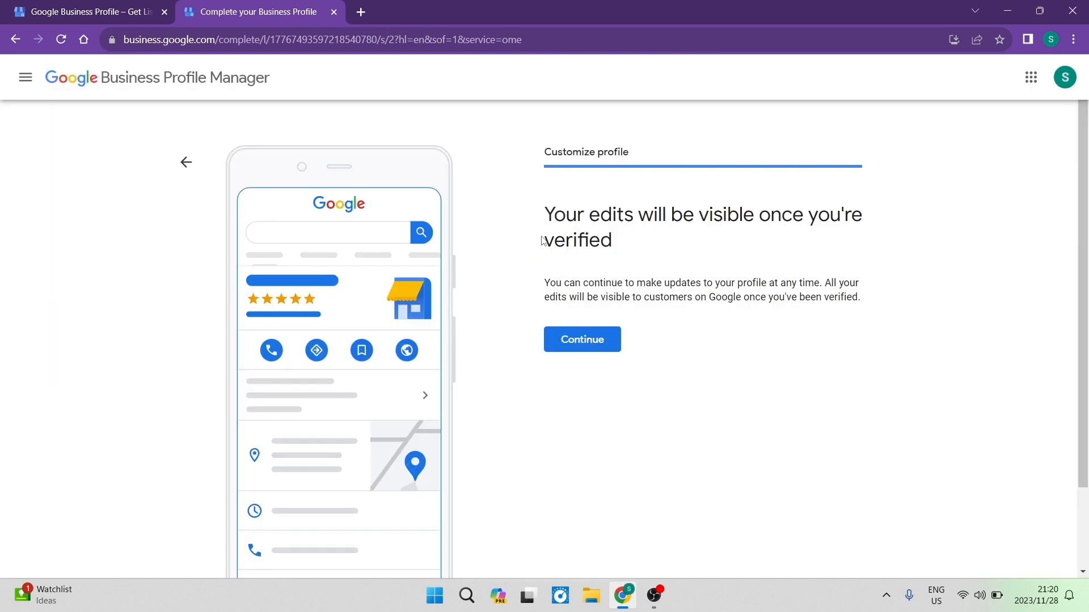
# Read the notice on when profile edits become visible to customers, and continue to finish the profile setup.
pyautogui.moveTo(538, 213); pyautogui.dragTo(639, 245)
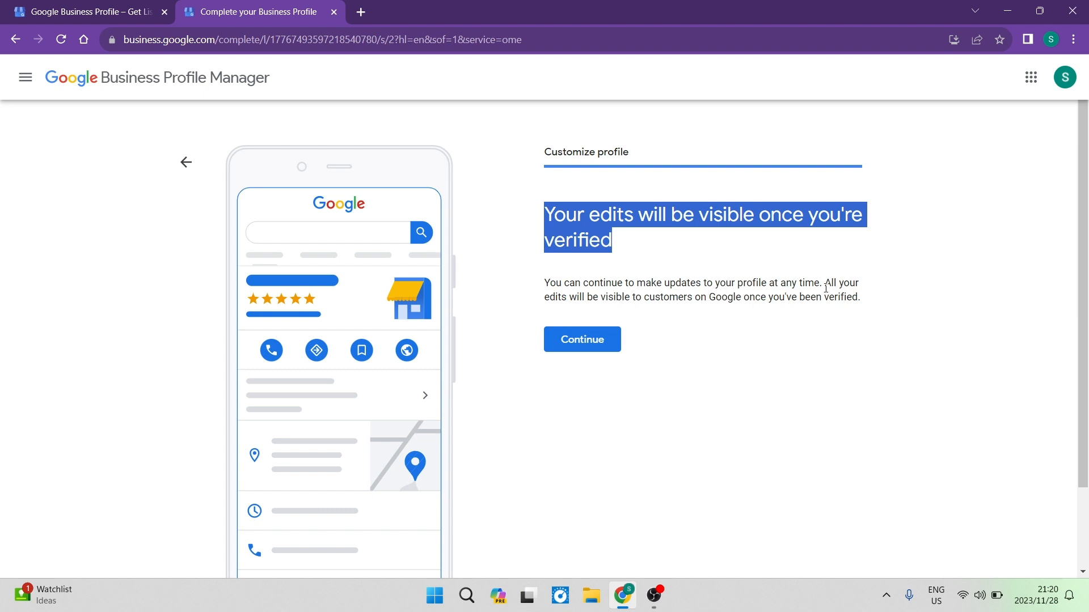
pyautogui.moveTo(825, 288); pyautogui.dragTo(543, 279)
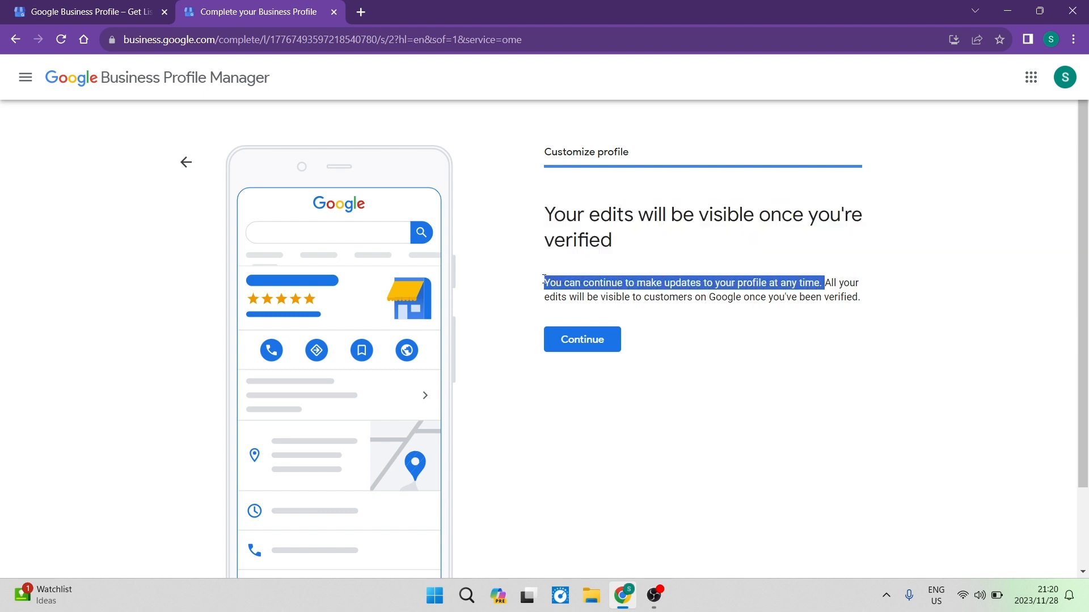
pyautogui.click(786, 317)
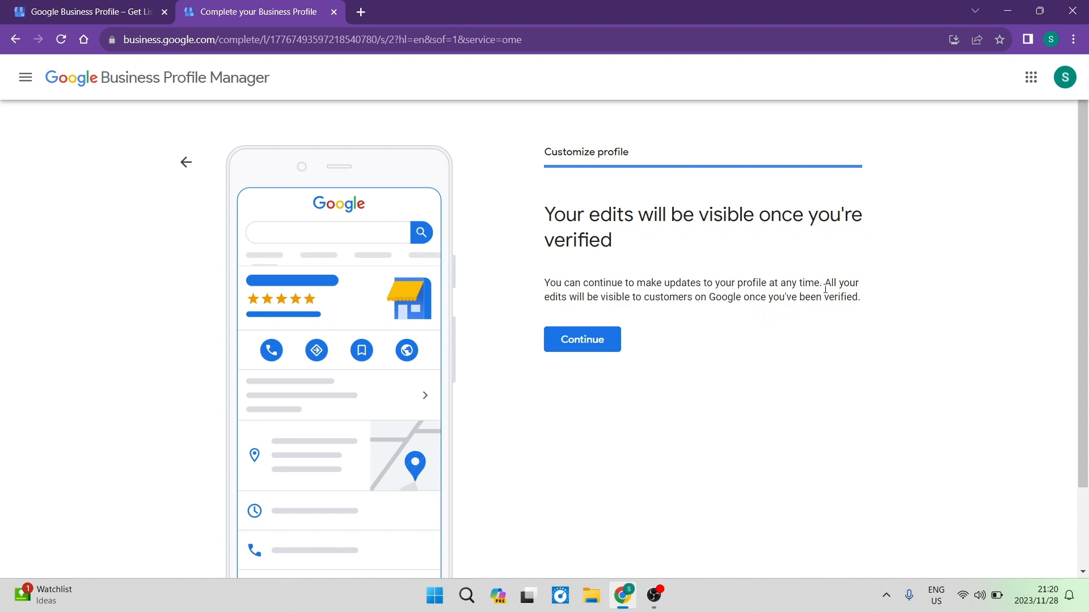
pyautogui.moveTo(826, 282); pyautogui.dragTo(863, 297)
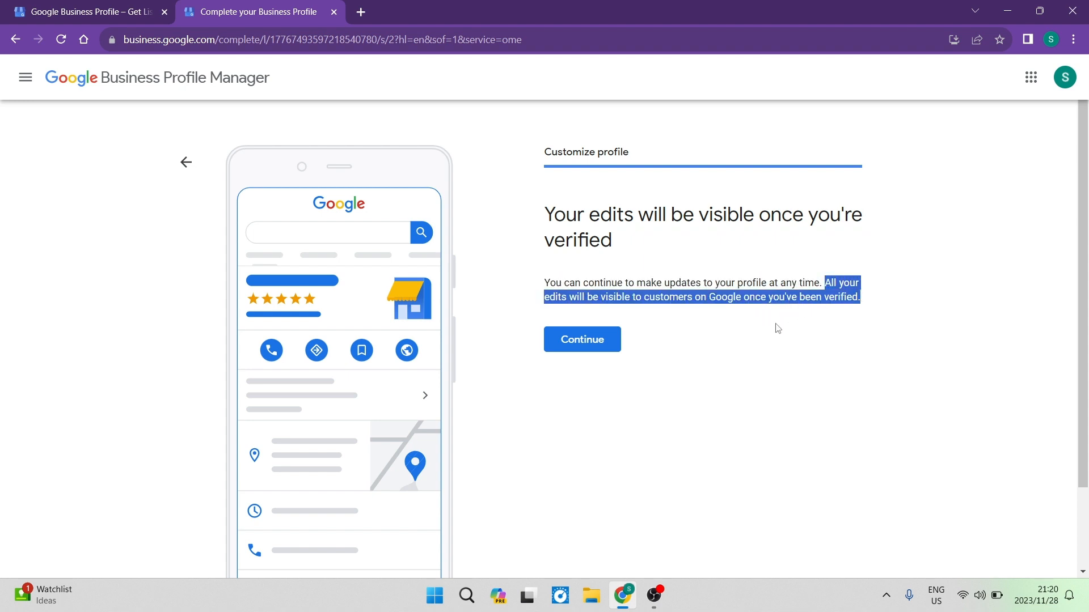
pyautogui.click(894, 327)
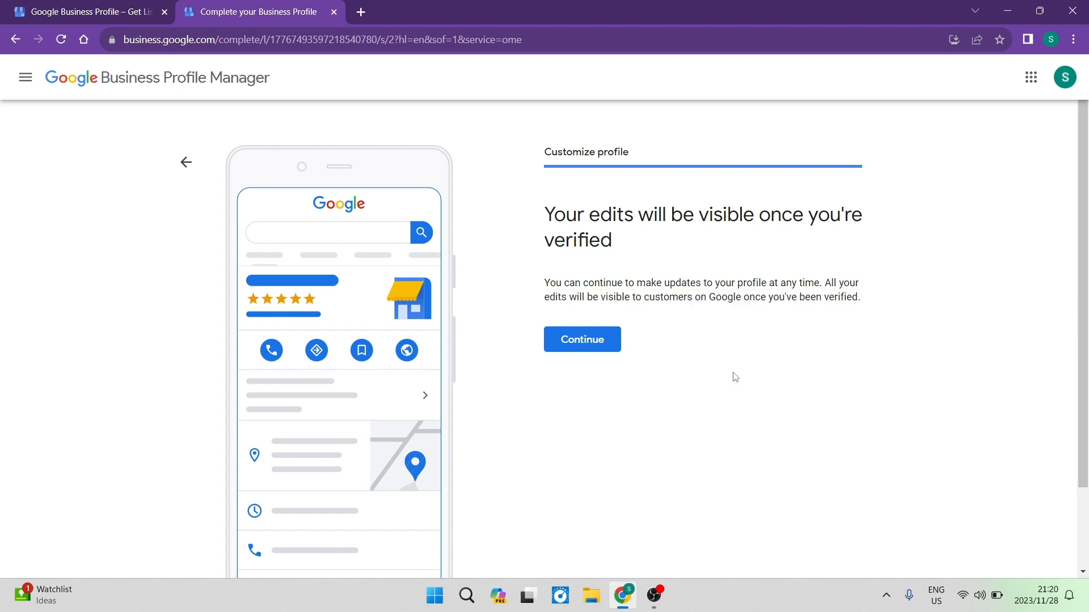
pyautogui.click(585, 342)
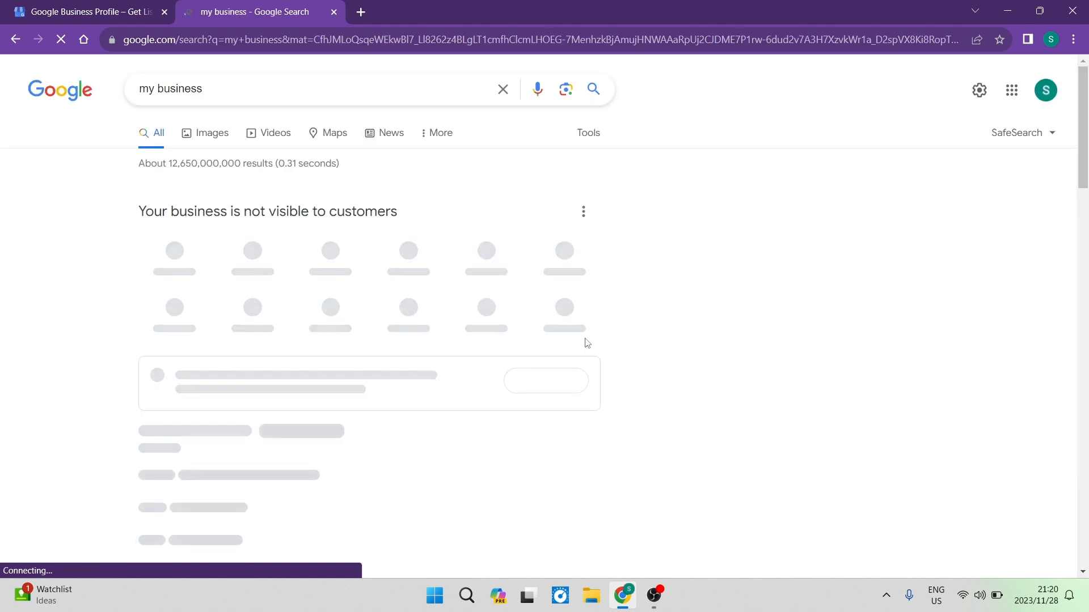
# Examine the In Essence profile's visibility status, verification notice, management options and business details in the search results.
pyautogui.moveTo(130, 214); pyautogui.dragTo(406, 225)
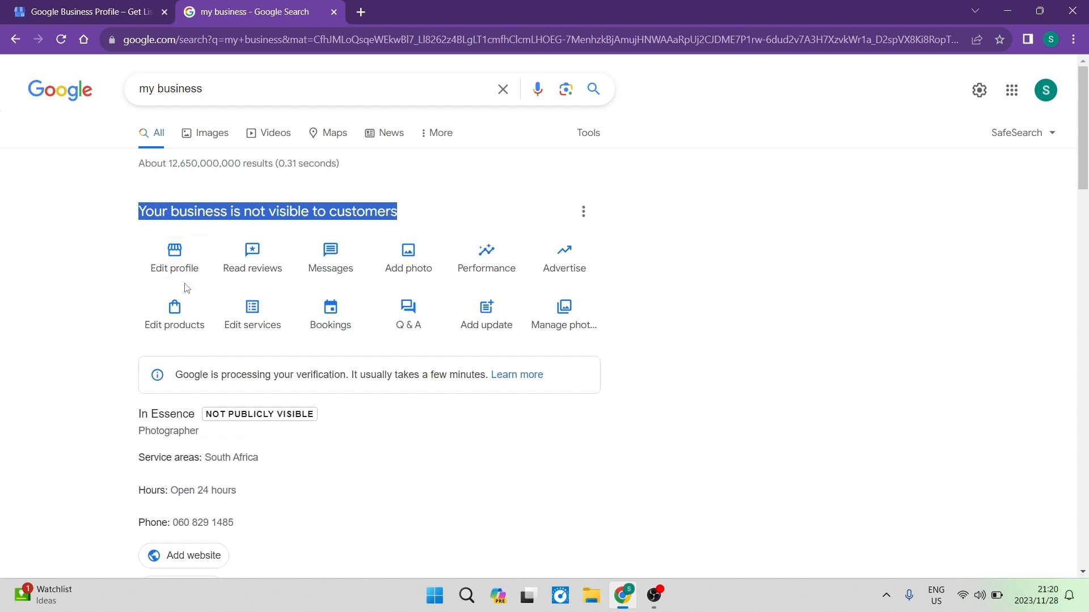
pyautogui.click(13, 270)
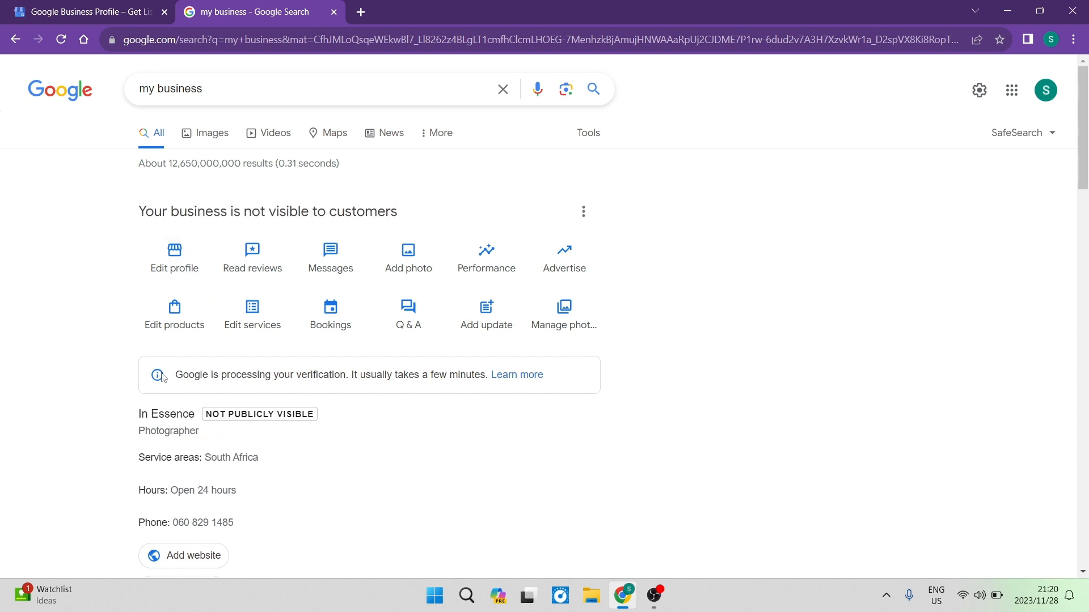
pyautogui.moveTo(171, 378); pyautogui.dragTo(544, 387)
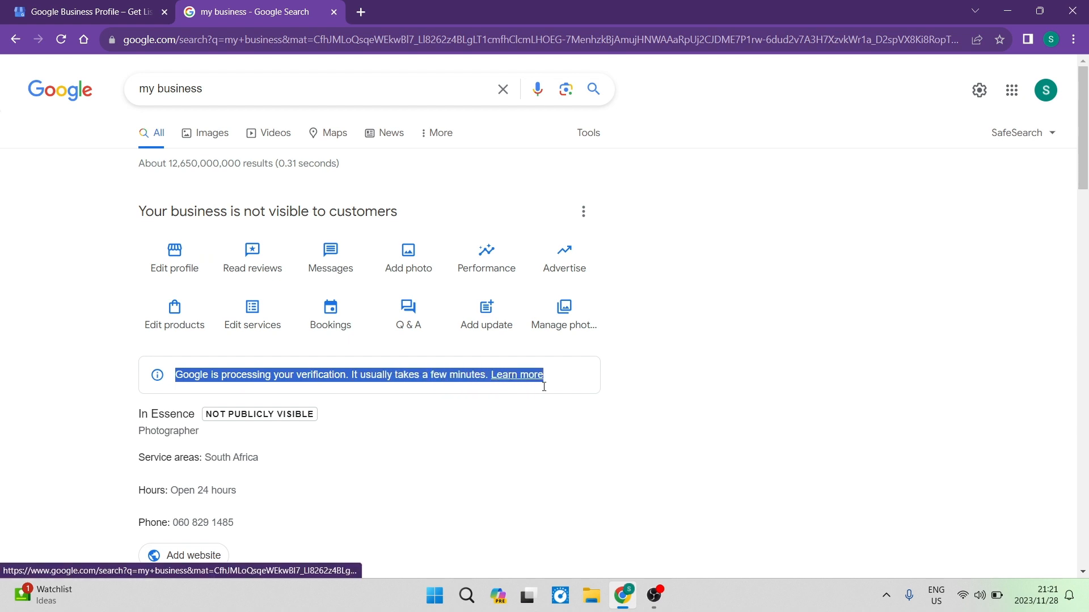
pyautogui.click(13, 352)
pyautogui.scroll(-3, 109, 376)
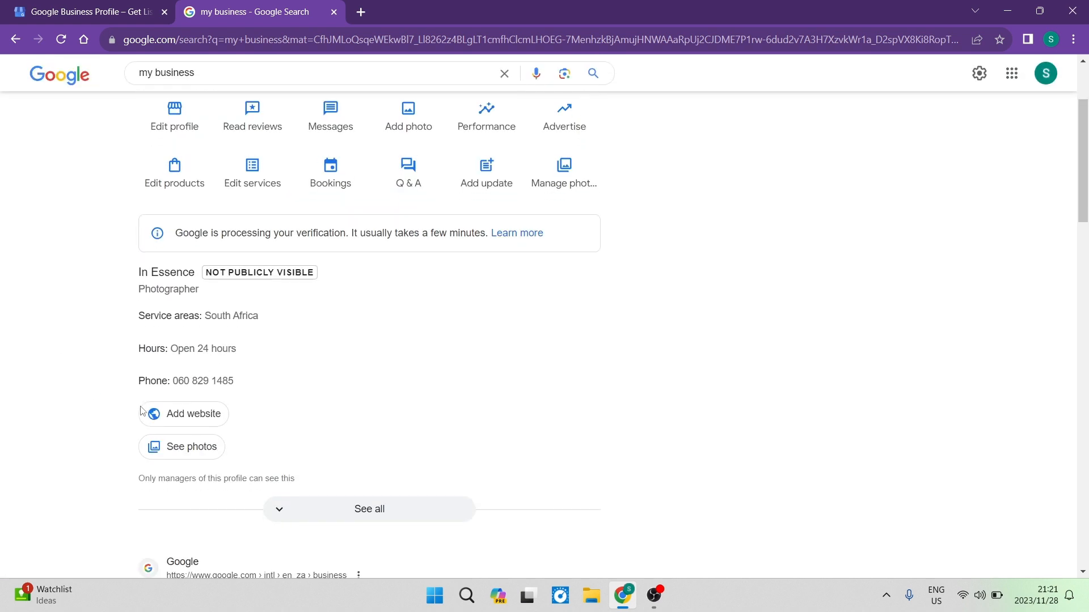
pyautogui.scroll(-3, 144, 377)
pyautogui.scroll(5, 146, 373)
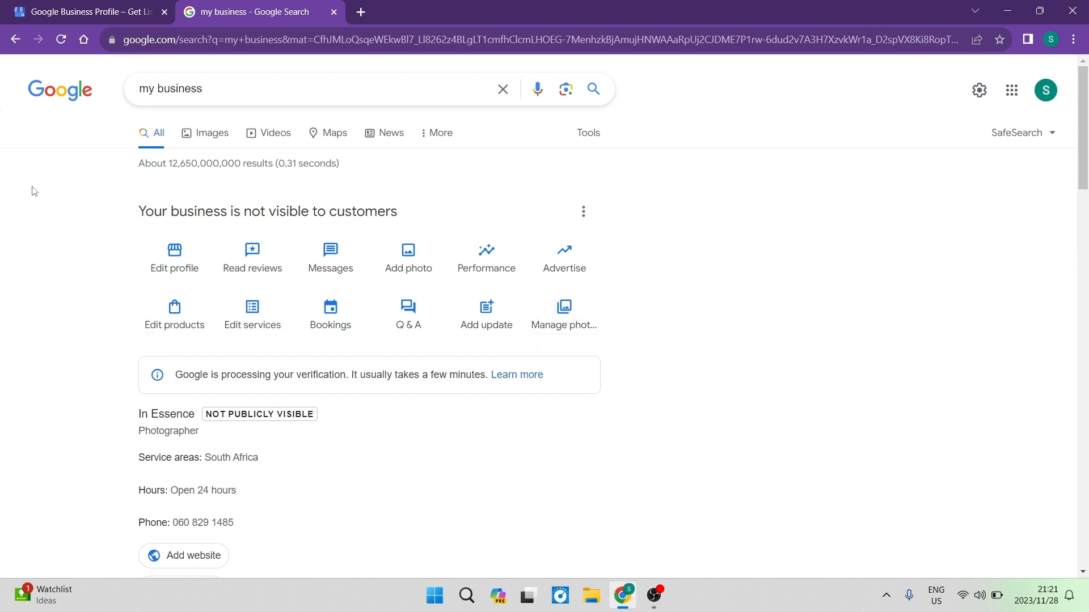
pyautogui.scroll(-5, 60, 295)
pyautogui.scroll(6, 63, 323)
# Open Business Profile Manager from the Google apps in a new browser tab.
pyautogui.click(361, 12)
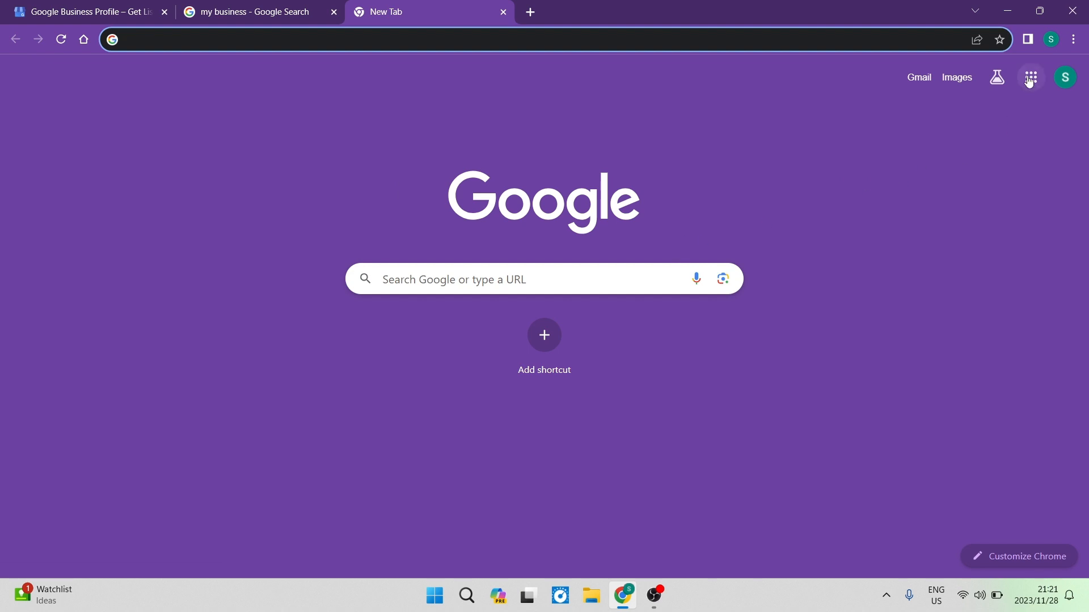
pyautogui.click(1032, 84)
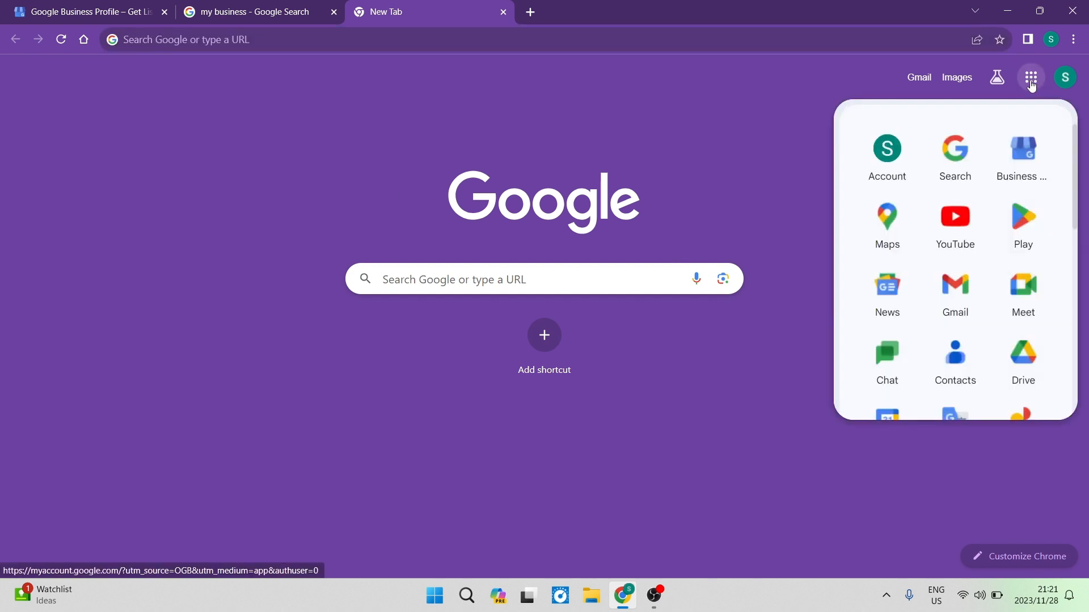
pyautogui.click(1029, 154)
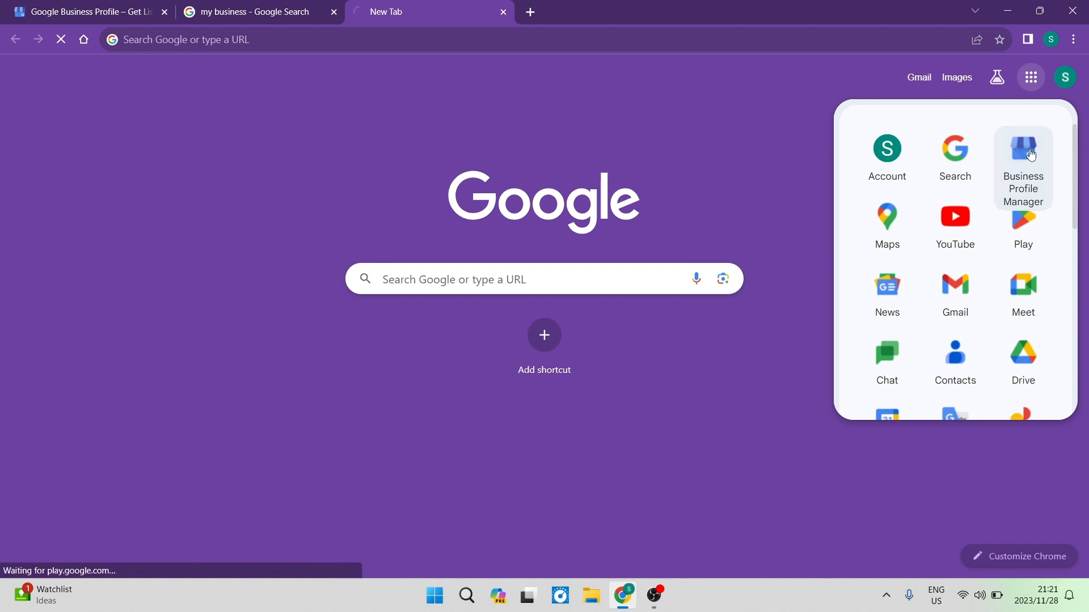